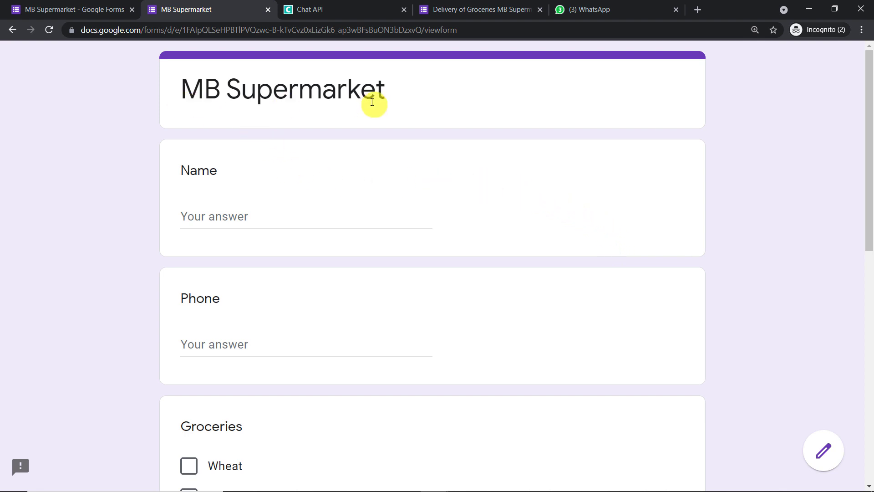
# Enter the customer's name and paste their phone number into the order form.
pyautogui.click(307, 214)
pyautogui.write('Neil')
pyautogui.scroll(-2, 307, 213)
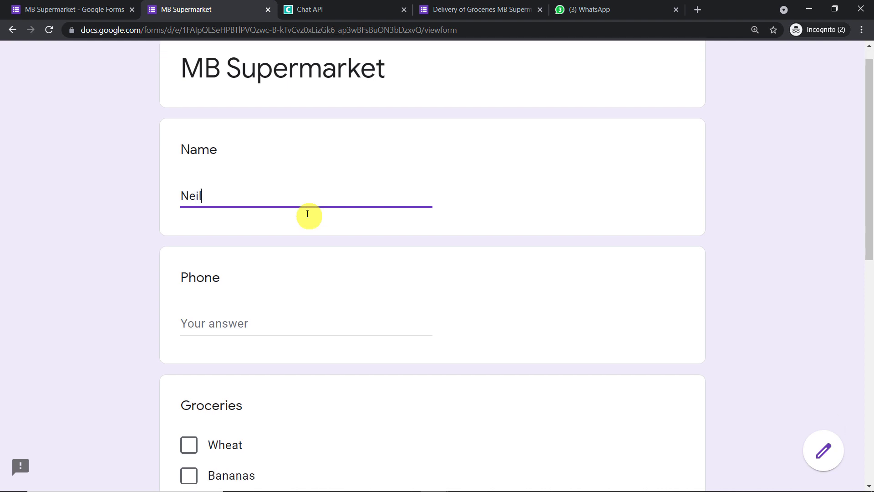
pyautogui.click(242, 226)
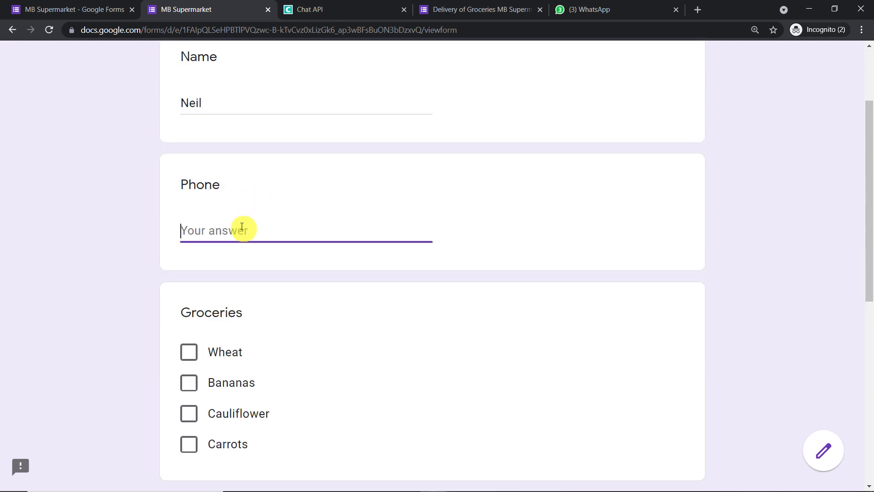
pyautogui.rightClick(241, 226)
pyautogui.click(292, 315)
# Tick Wheat, Bananas and Cauliflower, enter the delivery address, and submit the order.
pyautogui.scroll(-2, 292, 311)
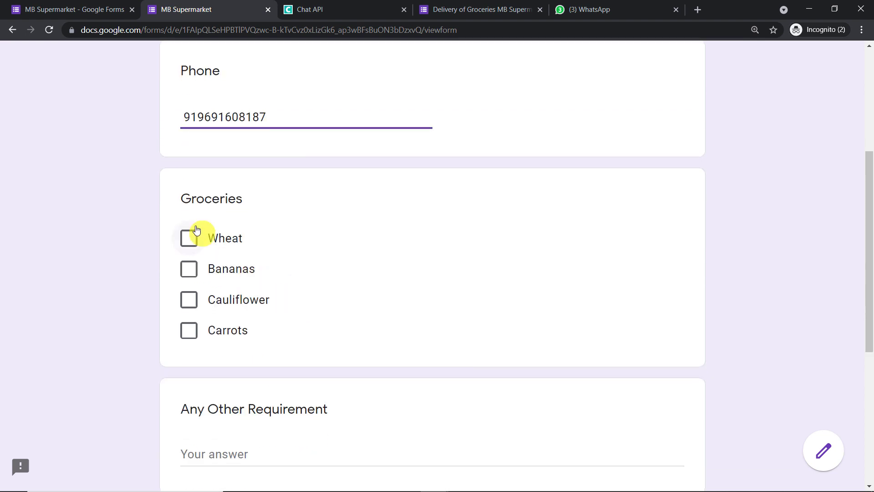
pyautogui.click(191, 239)
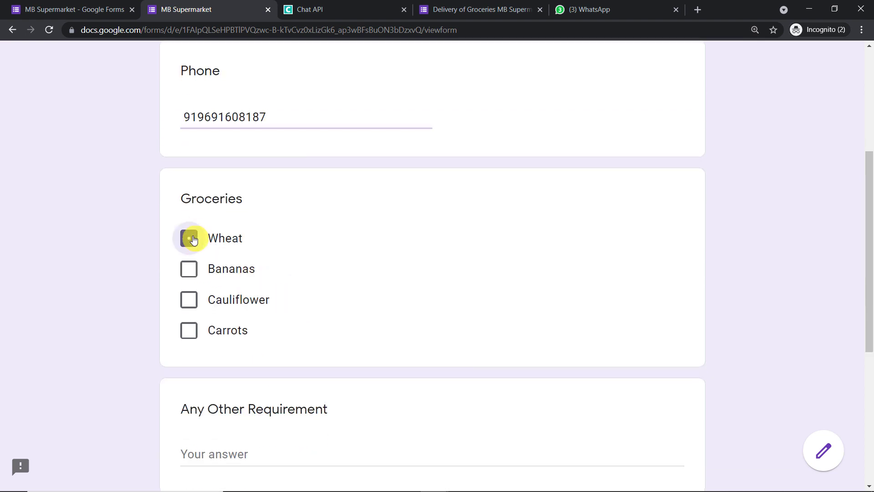
pyautogui.click(190, 269)
pyautogui.click(196, 300)
pyautogui.scroll(-3, 376, 269)
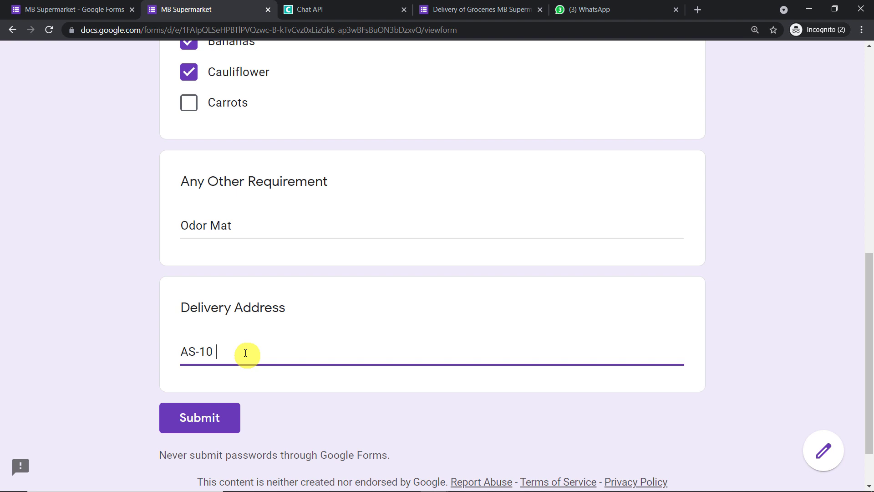
pyautogui.write('Villa House')
pyautogui.click(224, 416)
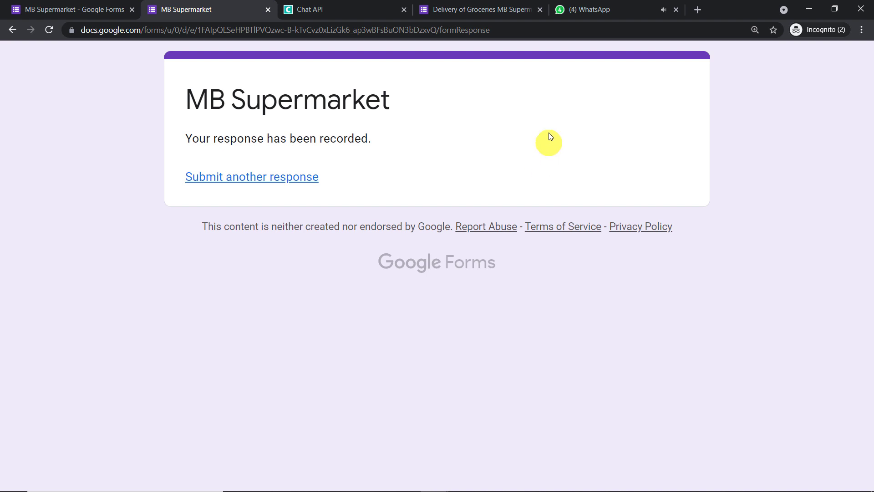
# View the automated order message in the MB Supermarket WhatsApp chat.
pyautogui.click(595, 10)
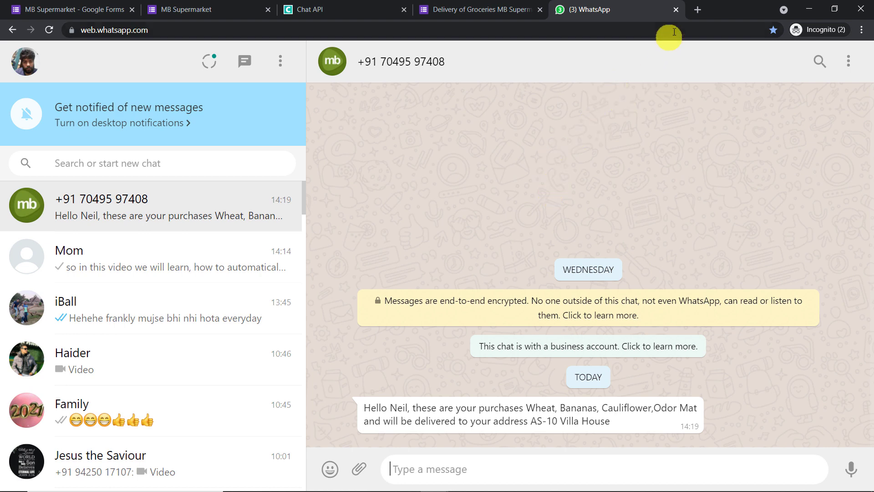
# Load pabbly.com in a new Chrome tab.
pyautogui.click(699, 9)
pyautogui.write('pabbly.com')
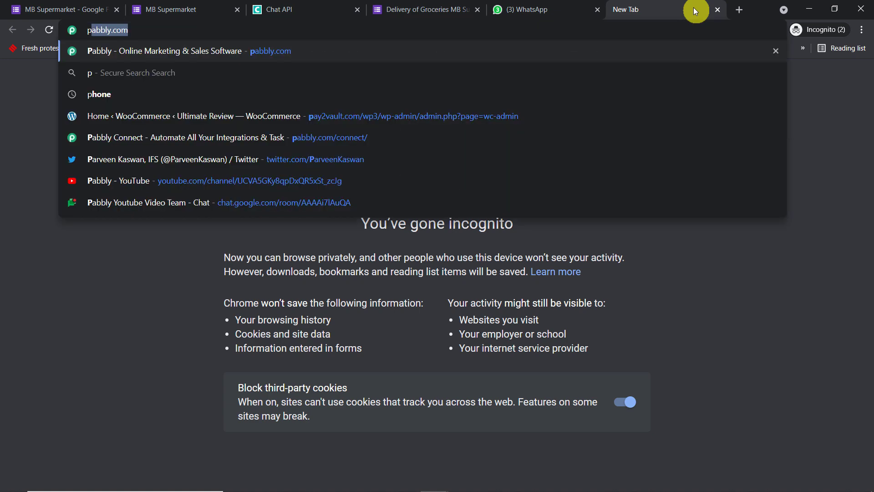
pyautogui.press('Return')
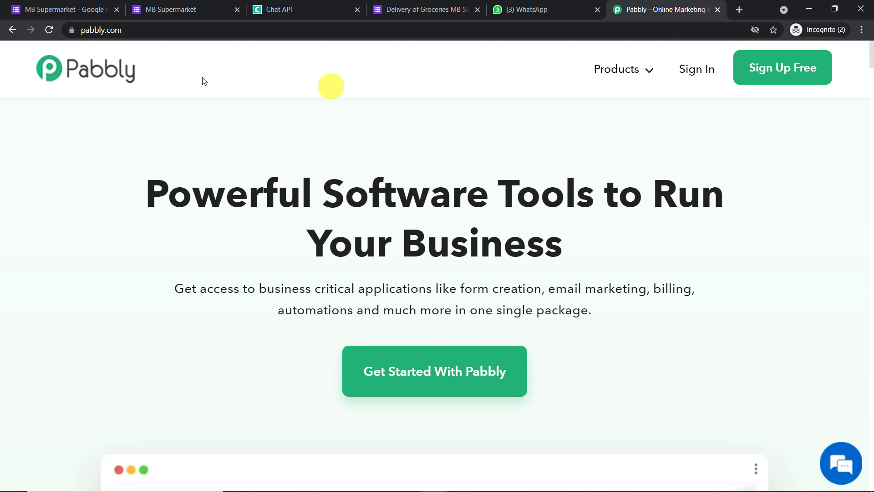
# Sign in to Pabbly and start a new workflow named 'Google Forms And WhatsApp Integration'.
pyautogui.click(703, 70)
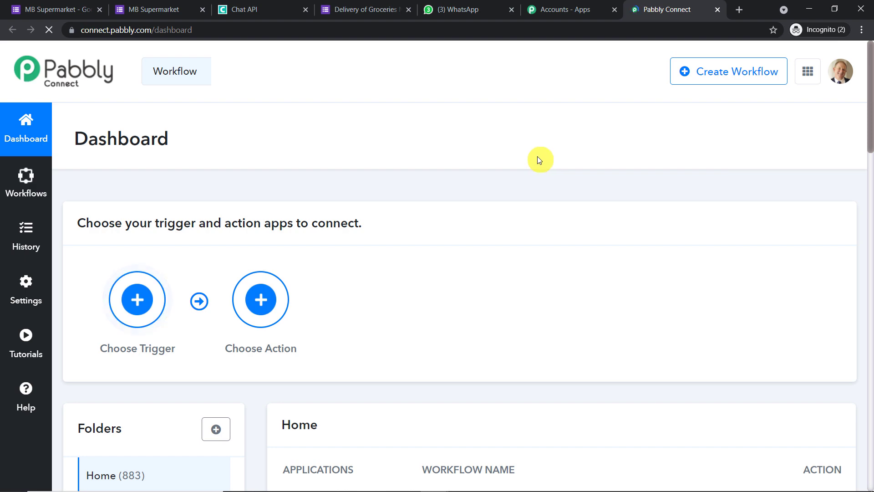
pyautogui.click(721, 81)
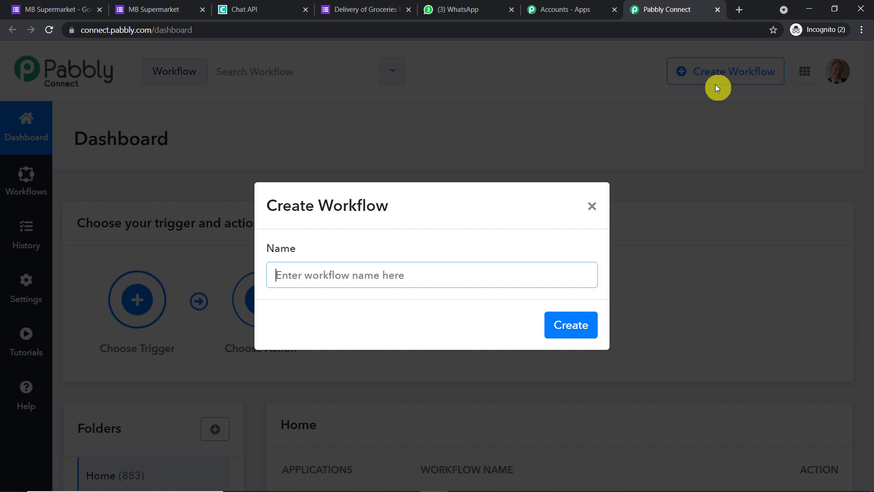
pyautogui.write('Goo')
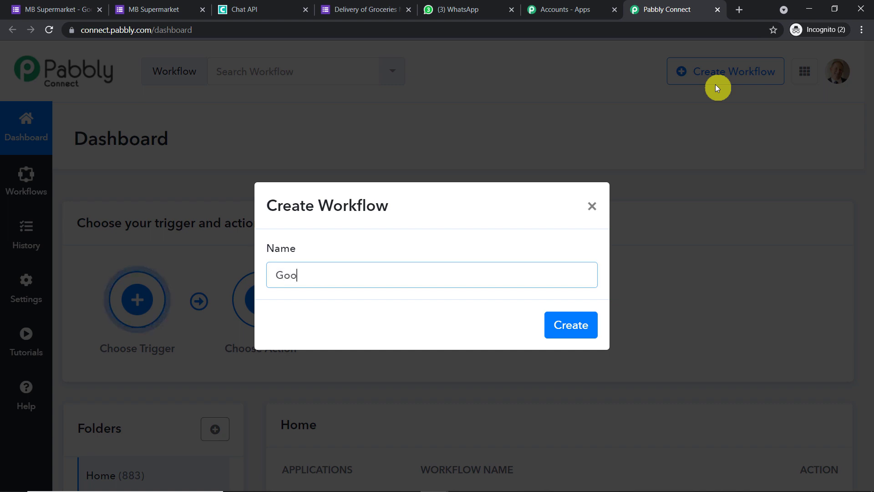
pyautogui.write('gle Forms')
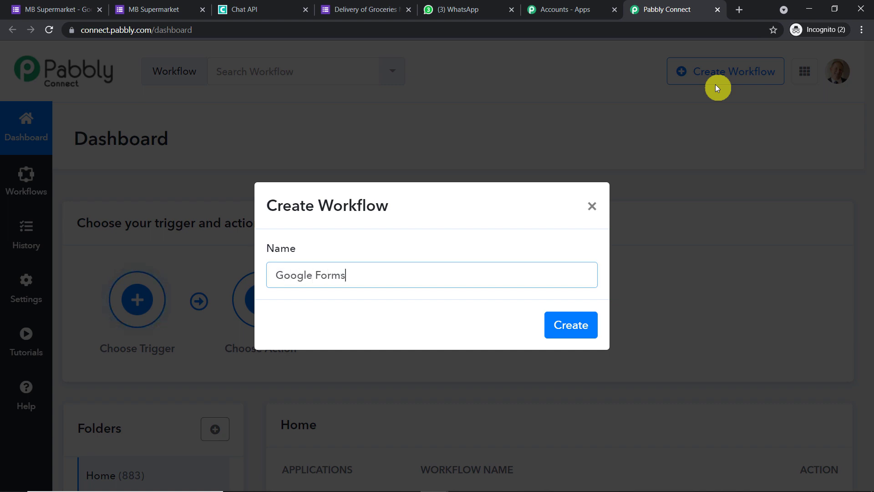
pyautogui.write(' And WhatsApp Integration')
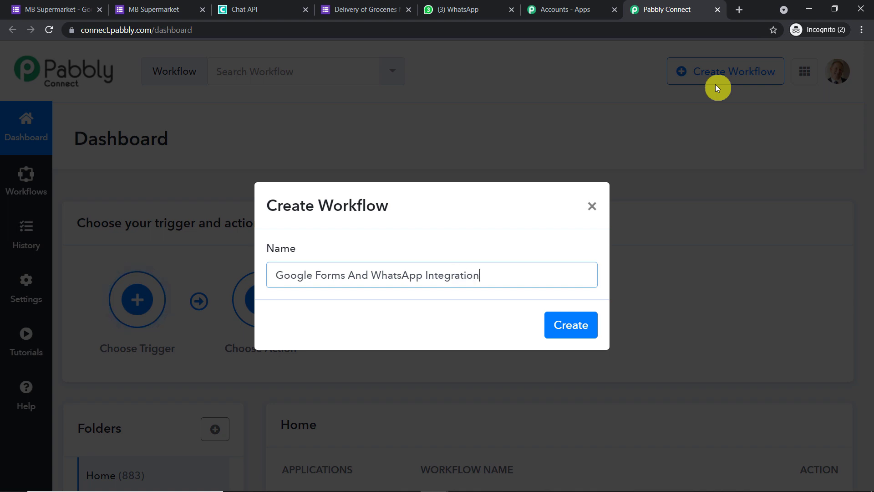
# Create the workflow with a Google Forms 'New Response in Spreadsheet' trigger and check the help resources.
pyautogui.click(568, 325)
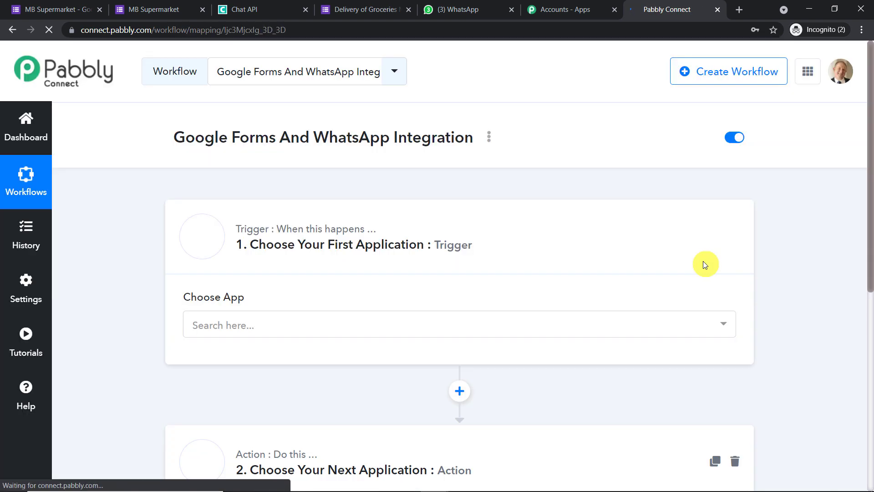
pyautogui.scroll(-3, 632, 253)
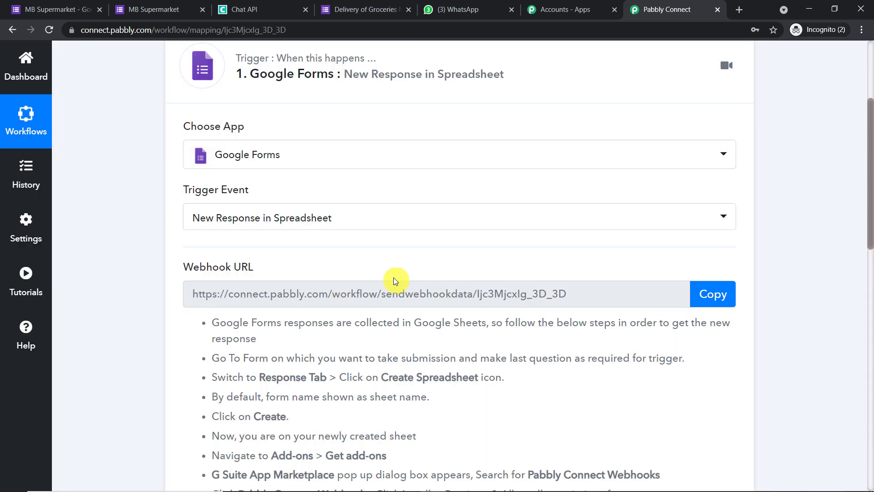
pyautogui.click(32, 332)
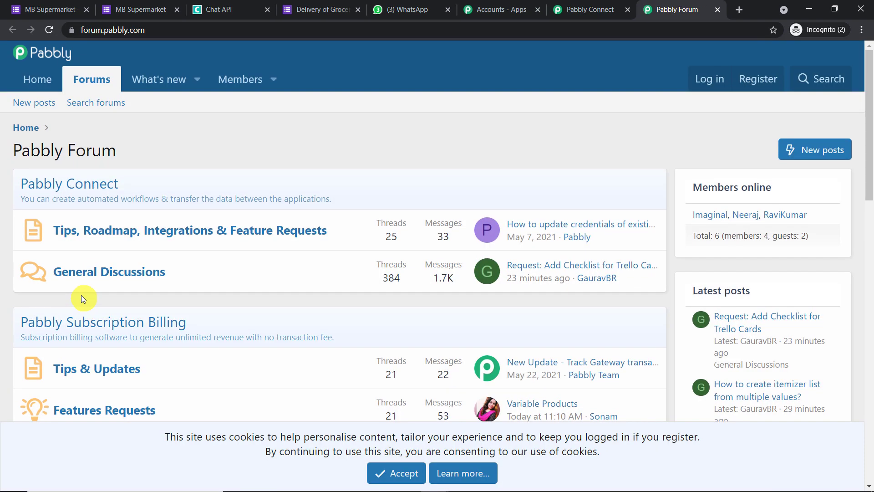
pyautogui.hotkey('ctrl', 'w')
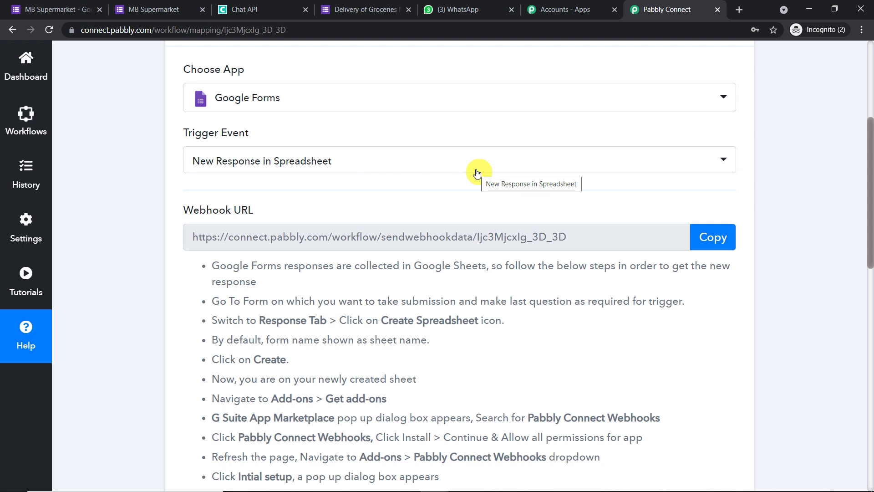
pyautogui.click(356, 10)
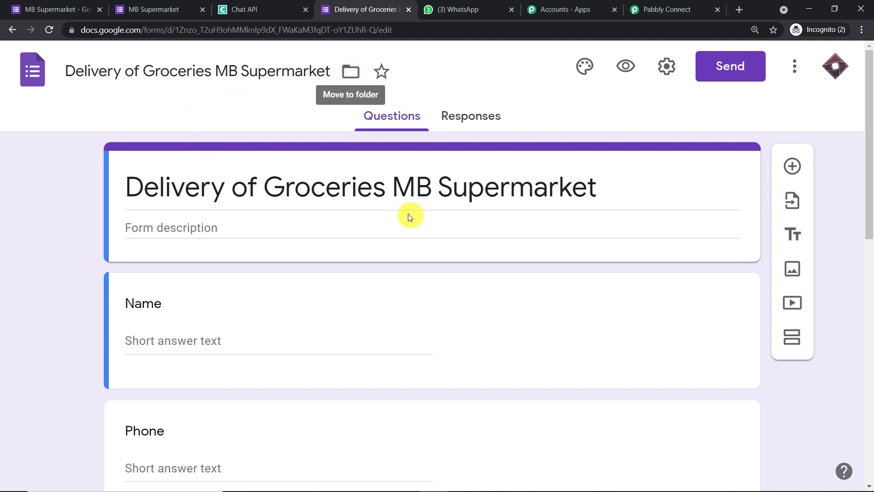
# Review the form's questions, then view its responses page showing 0 responses.
pyautogui.scroll(-14, 408, 234)
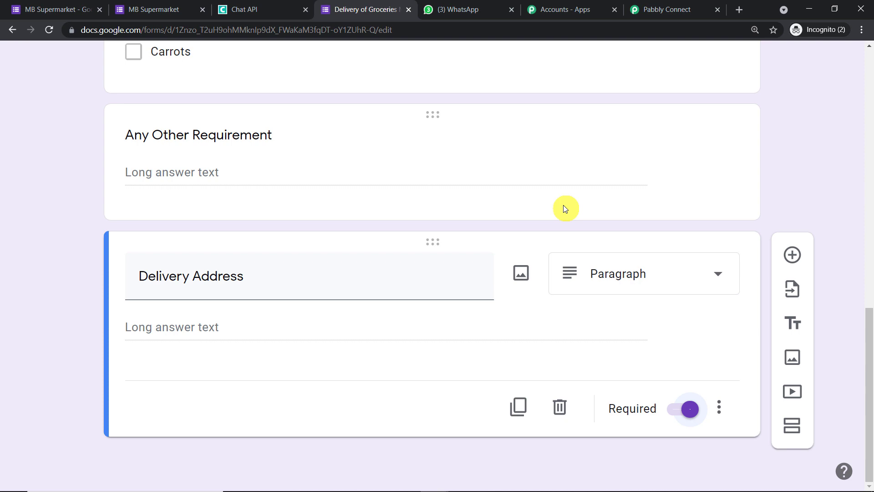
pyautogui.scroll(6, 564, 209)
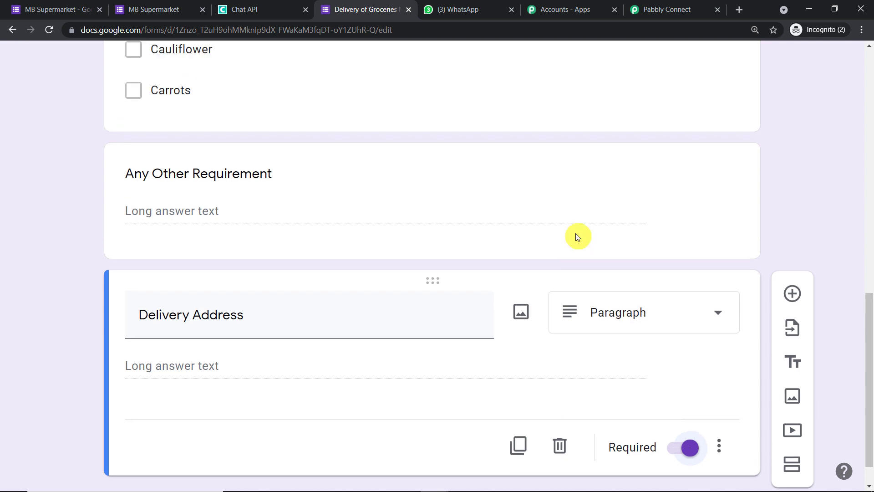
pyautogui.scroll(8, 524, 170)
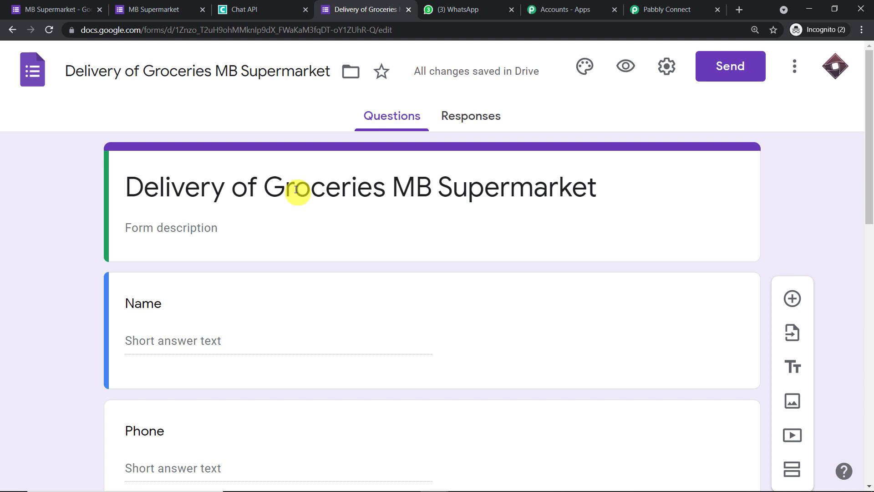
pyautogui.click(498, 116)
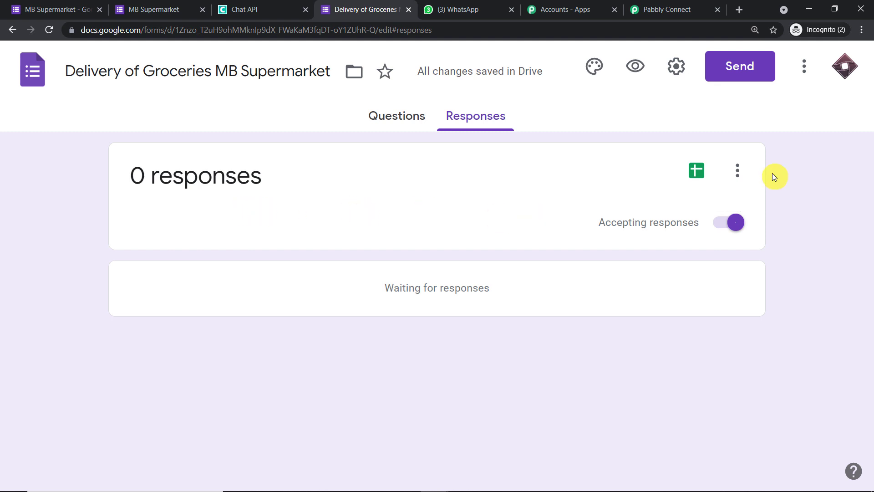
# Create a new linked spreadsheet, Delivery of Groceries MB Supermarket (Responses), for the form's responses.
pyautogui.click(697, 170)
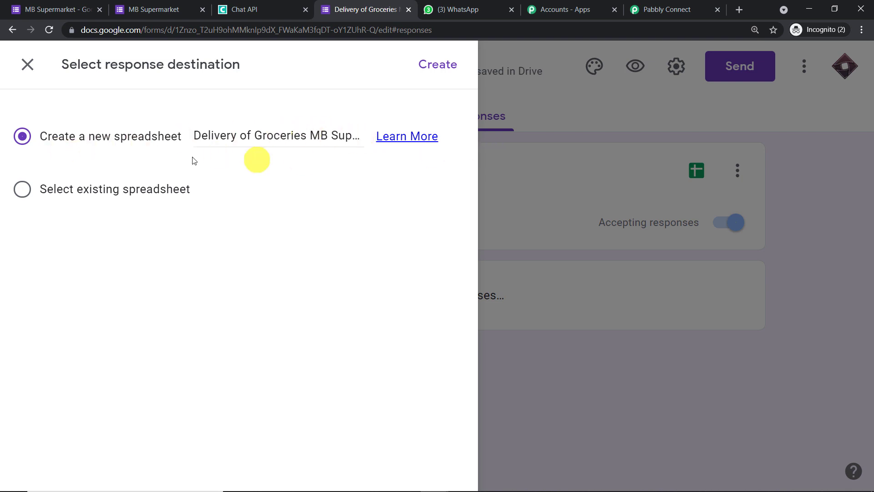
pyautogui.click(444, 68)
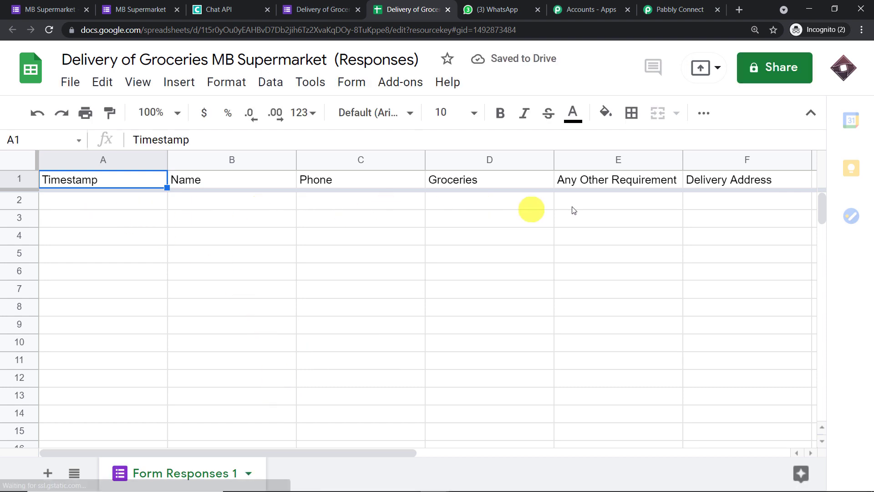
# Go back to the form's questions and scroll through them.
pyautogui.click(302, 9)
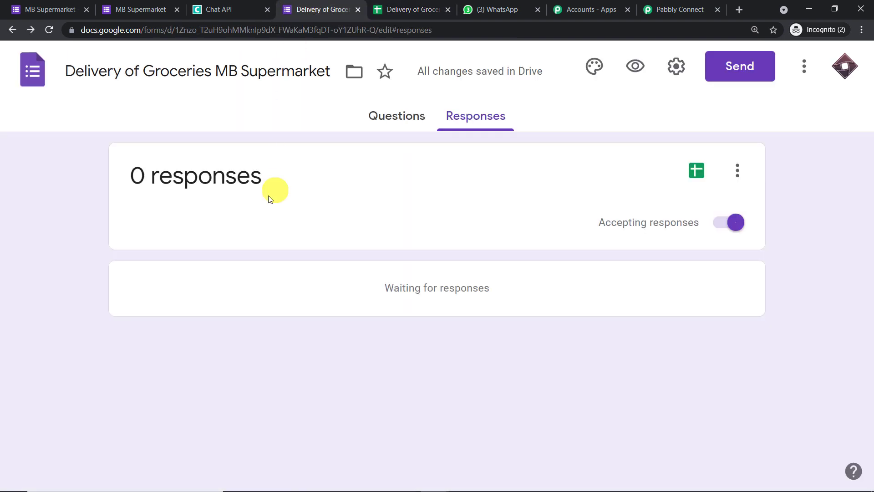
pyautogui.click(385, 116)
pyautogui.scroll(-1, 218, 265)
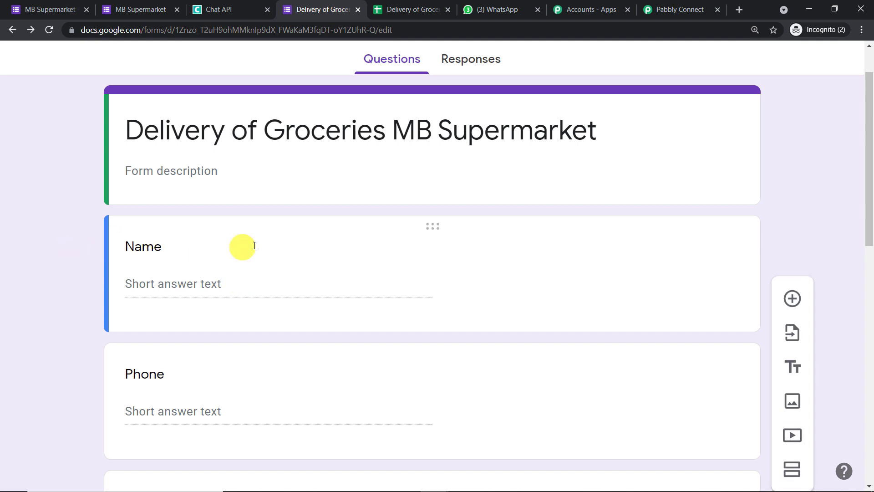
pyautogui.scroll(-8, 169, 330)
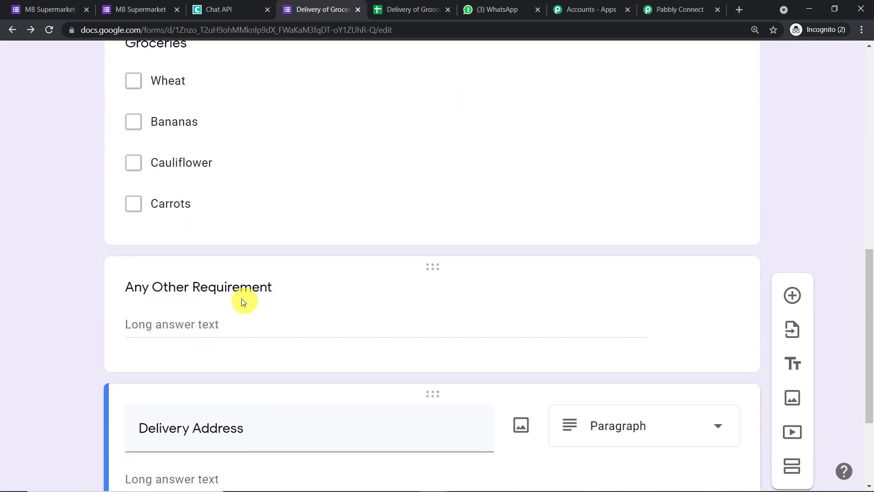
pyautogui.scroll(-2, 214, 328)
# Scroll across the responses spreadsheet's header columns and bring up its Add-ons menu.
pyautogui.click(408, 4)
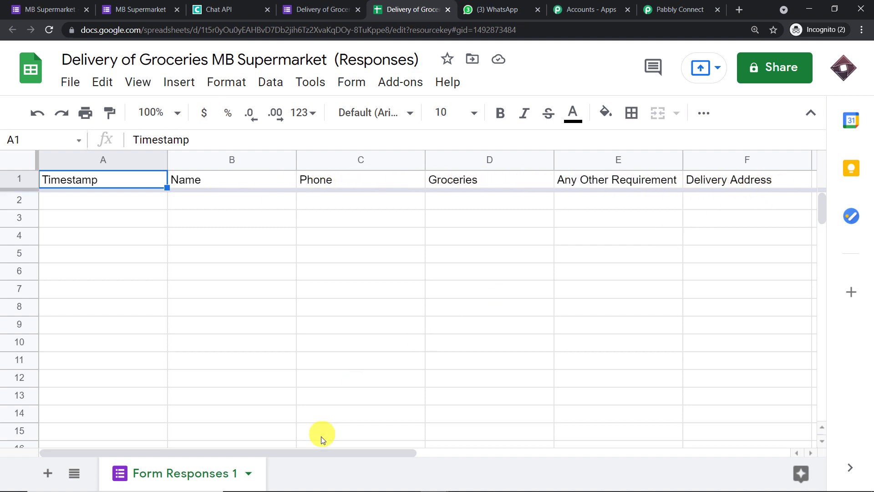
pyautogui.moveTo(337, 449); pyautogui.dragTo(316, 455)
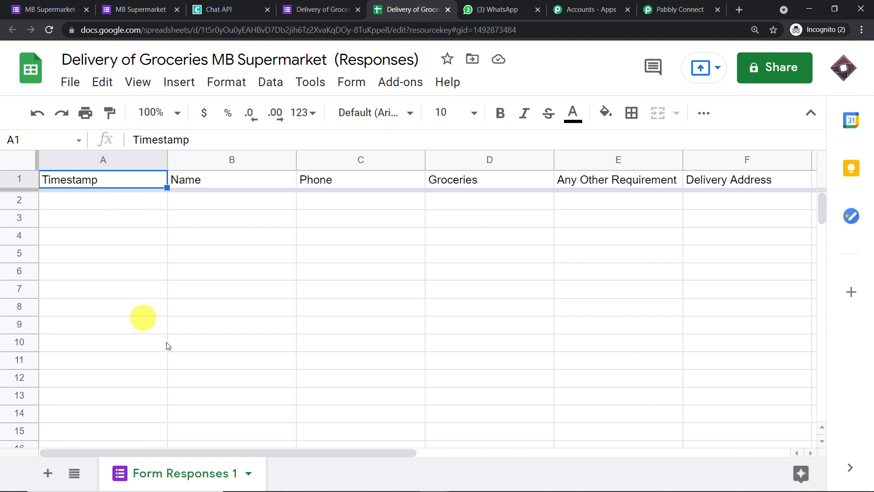
pyautogui.moveTo(292, 454); pyautogui.dragTo(452, 452)
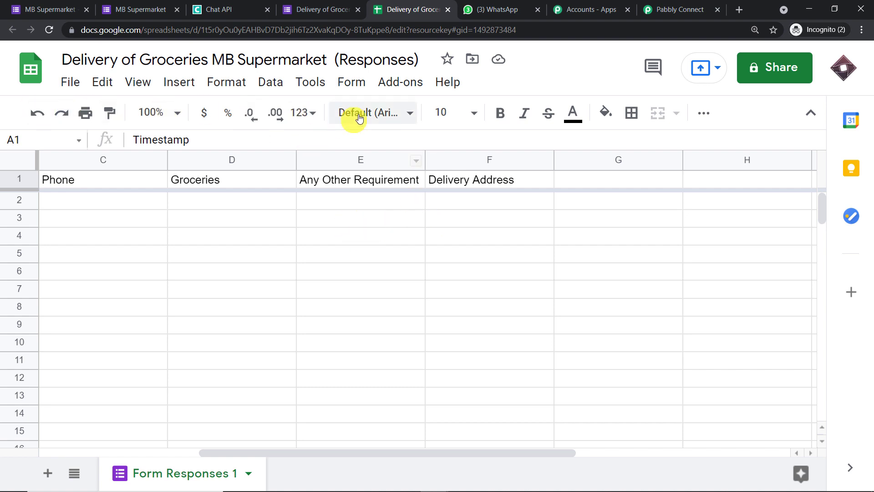
pyautogui.click(411, 84)
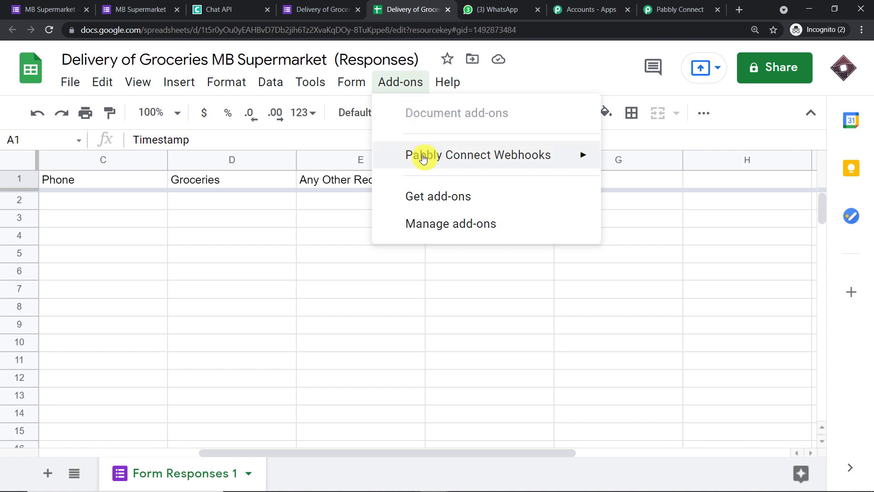
# Open the Works with Sheets add-on marketplace via Get add-ons.
pyautogui.moveTo(424, 159)
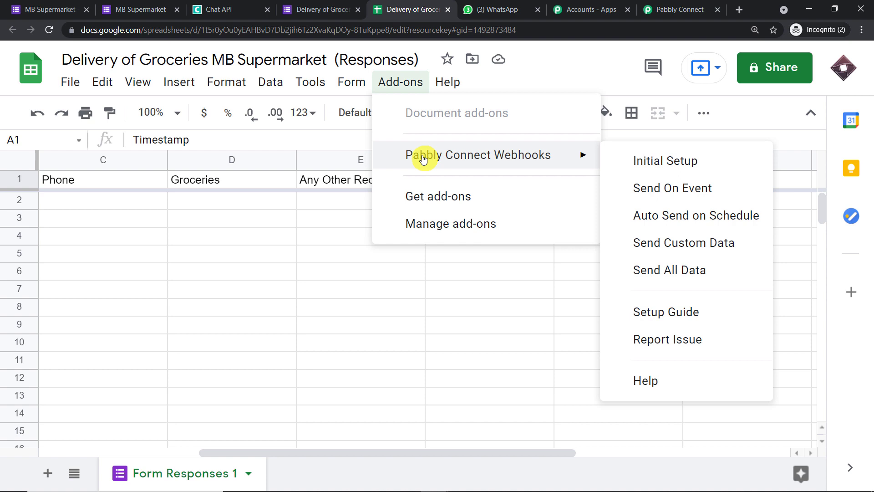
pyautogui.click(428, 208)
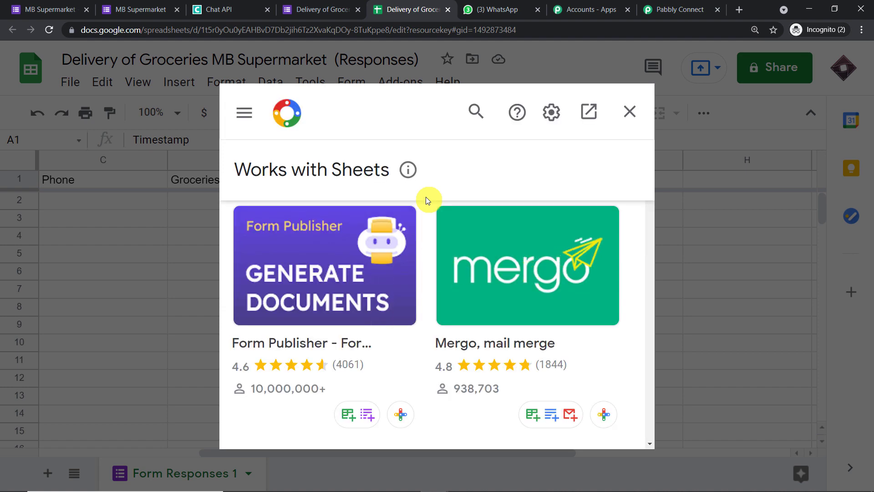
# Search the marketplace for 'pabb', confirm Pabbly Connect Webhooks is installed, and close it.
pyautogui.click(476, 111)
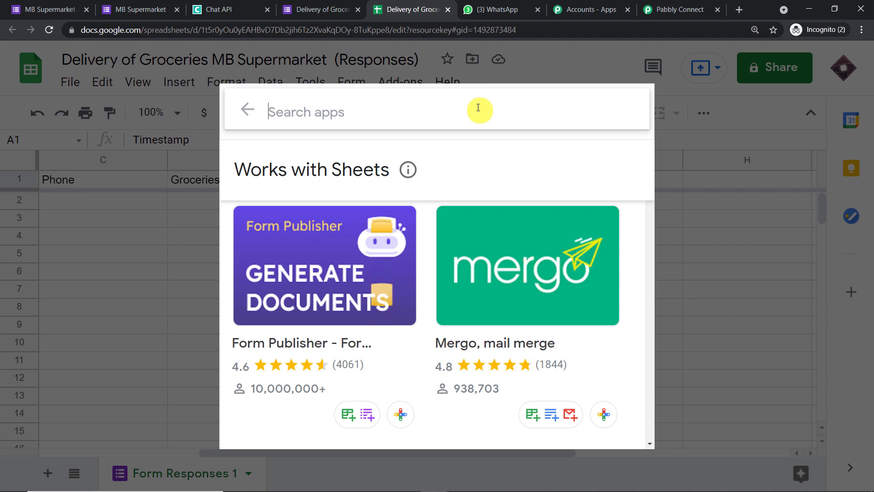
pyautogui.write('pabb')
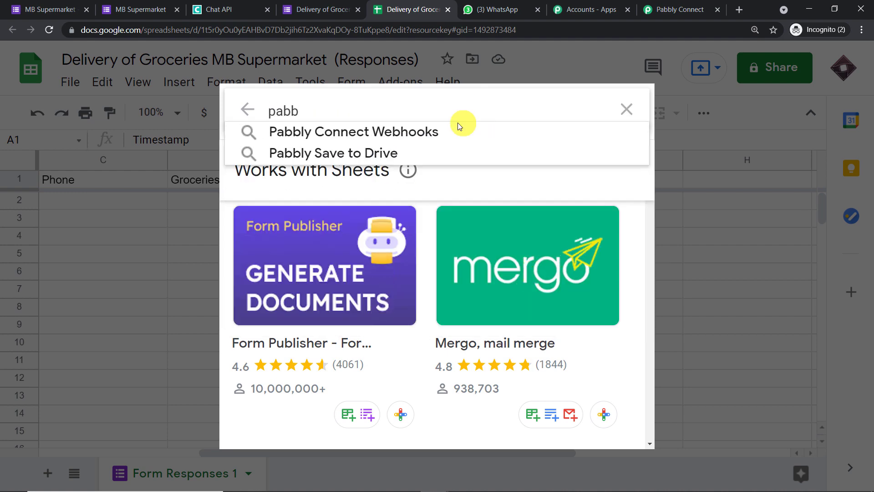
pyautogui.click(449, 130)
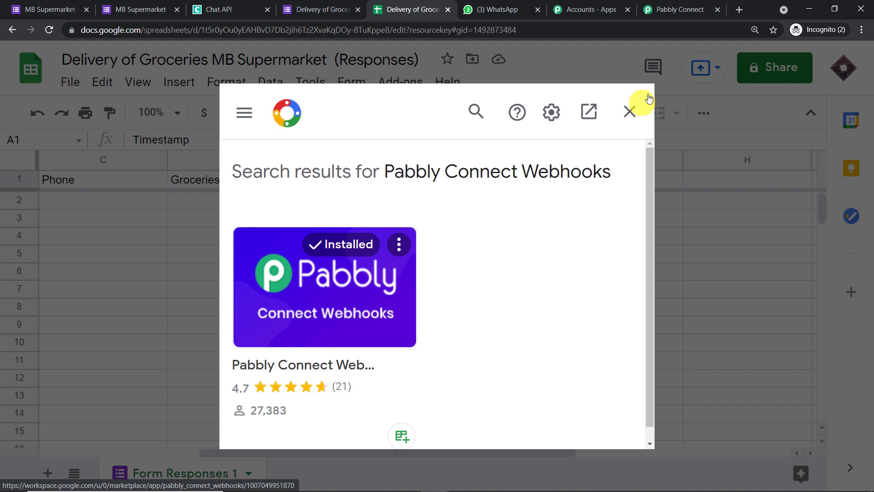
pyautogui.click(628, 111)
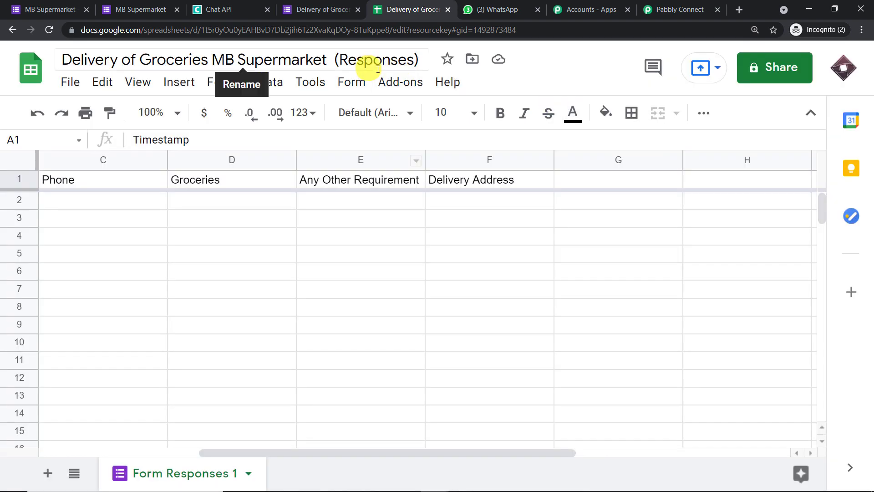
# Launch the Pabbly Connect Webhooks Initial Setup in Sheets, then bring up the Pabbly workflow's Webhook URL.
pyautogui.click(398, 80)
pyautogui.moveTo(448, 149)
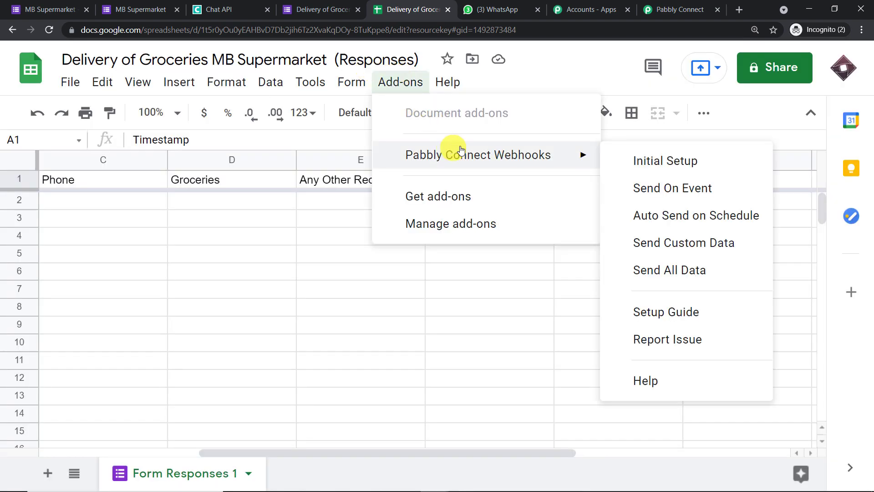
pyautogui.click(638, 167)
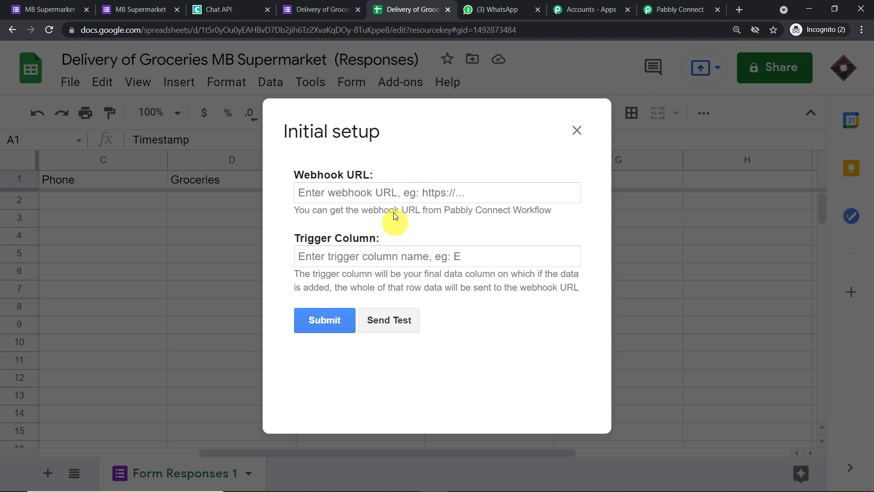
pyautogui.click(675, 15)
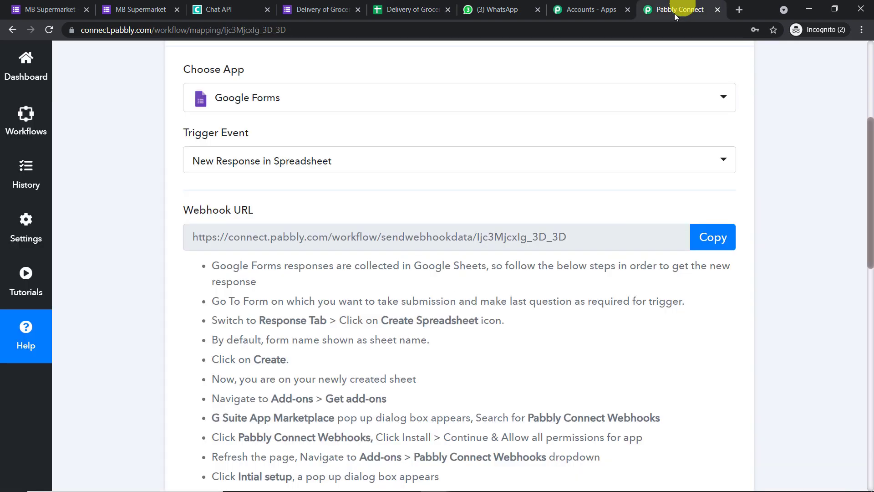
# Copy the Pabbly workflow's Webhook URL and return to the Sheets setup dialog's URL field.
pyautogui.click(718, 239)
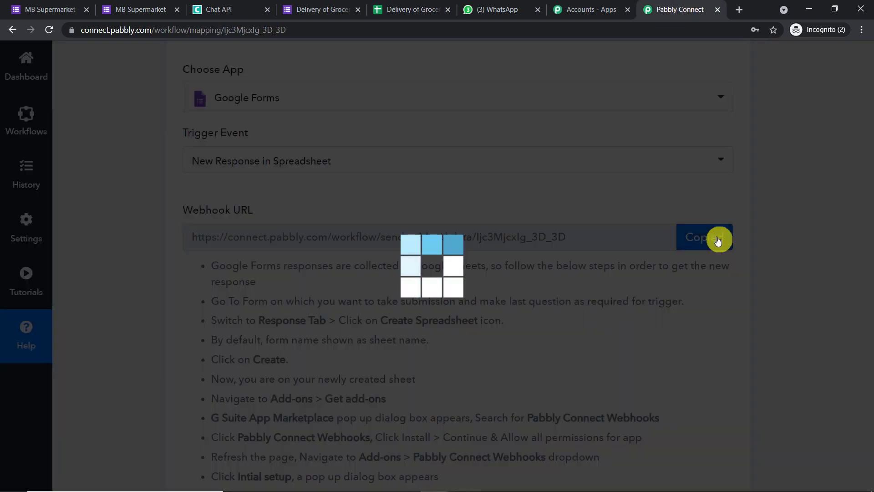
pyautogui.scroll(-5, 611, 156)
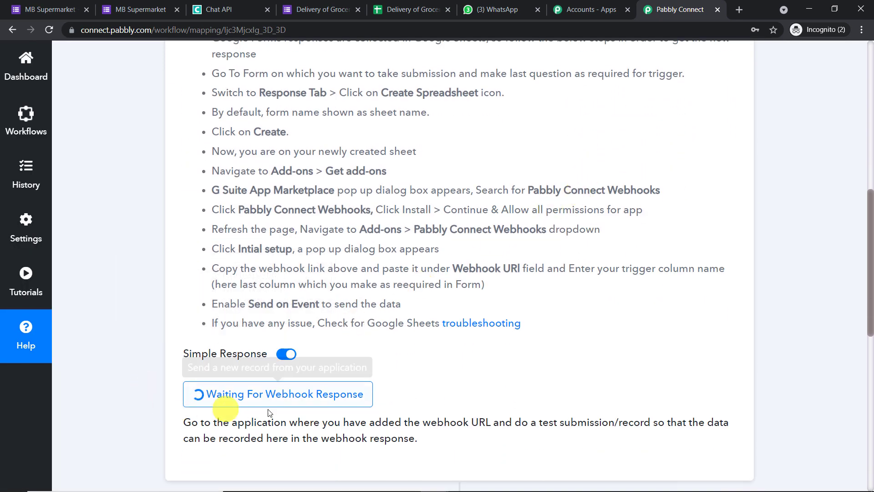
pyautogui.scroll(4, 412, 228)
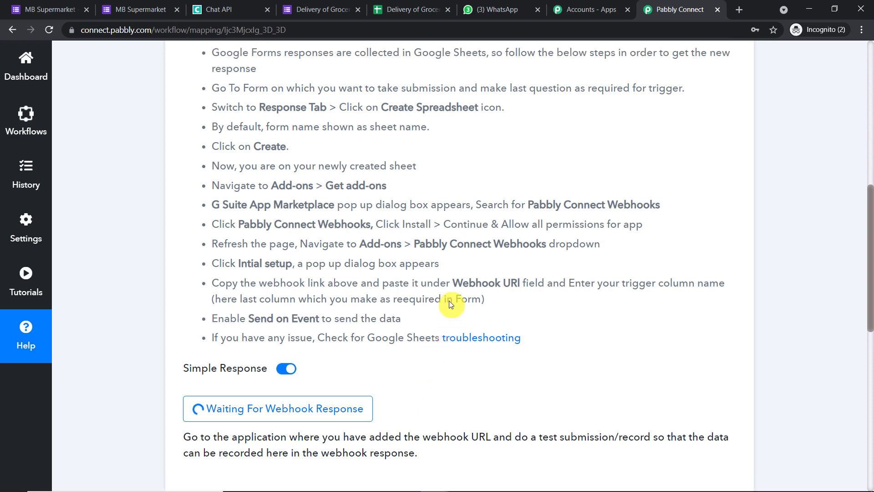
pyautogui.click(337, 7)
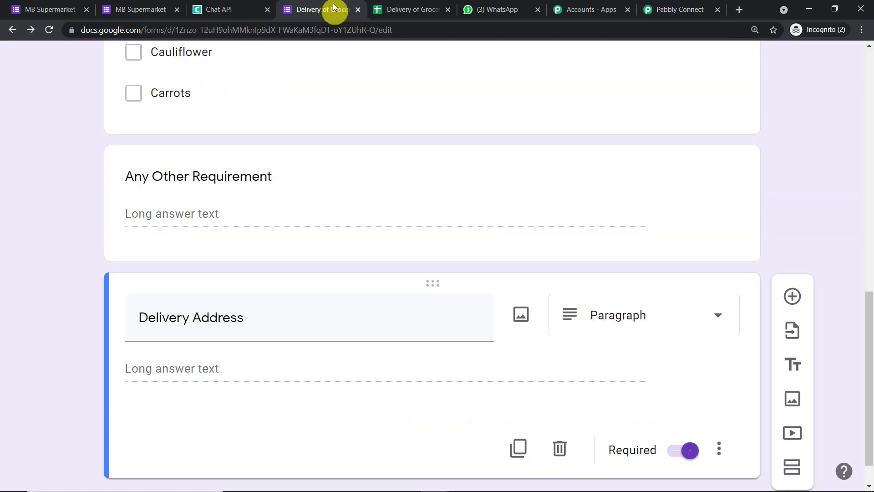
pyautogui.click(395, 8)
pyautogui.click(372, 193)
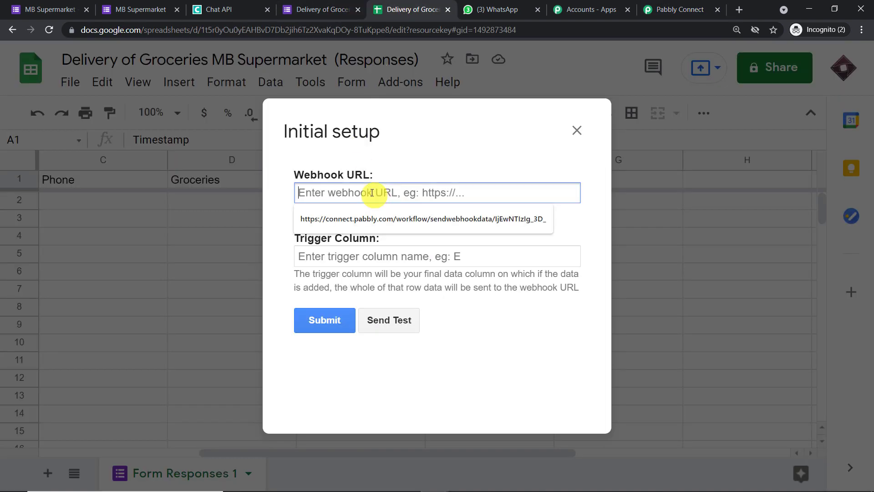
# Submit the add-on setup with the pasted Pabbly webhook URL and trigger column F.
pyautogui.hotkey('ctrl', 'v')
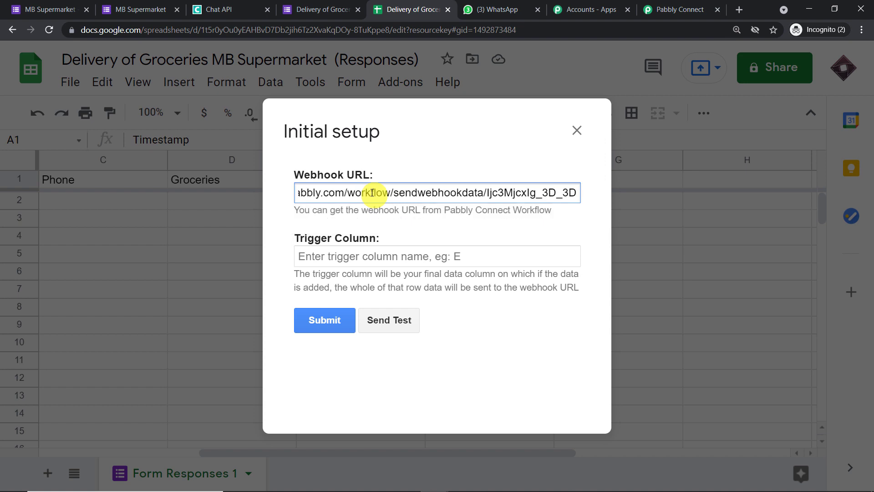
pyautogui.click(376, 256)
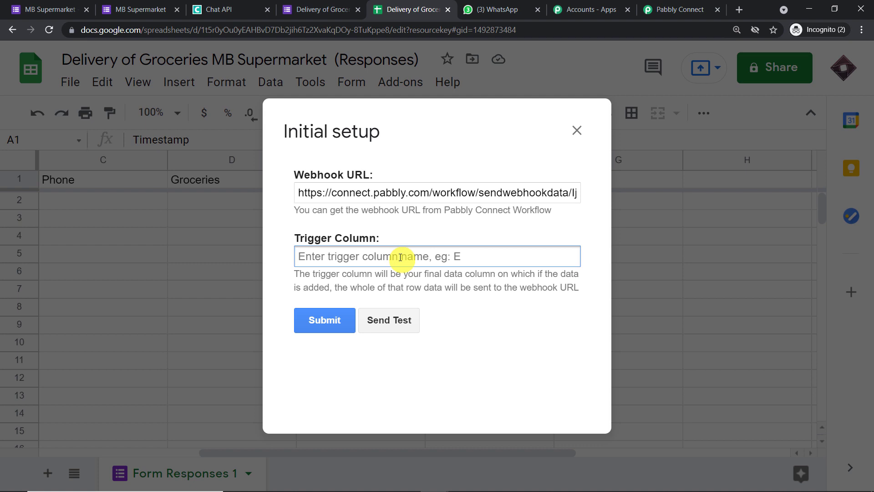
pyautogui.write('F')
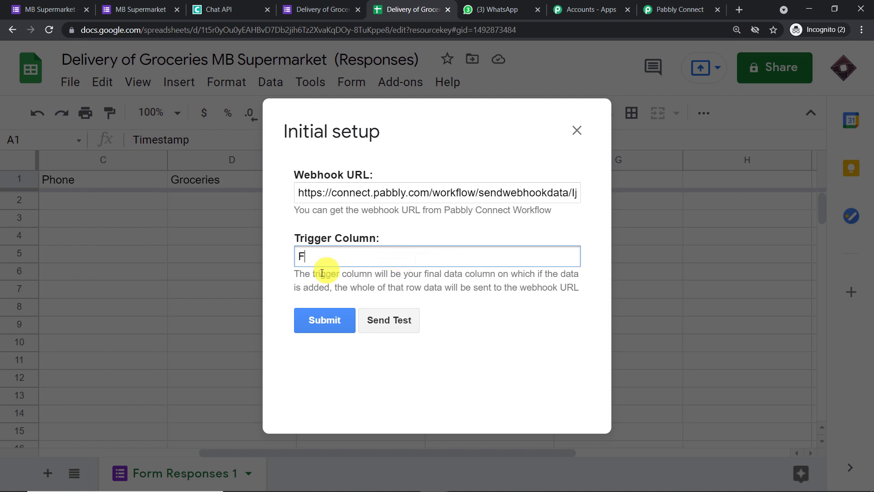
pyautogui.click(334, 318)
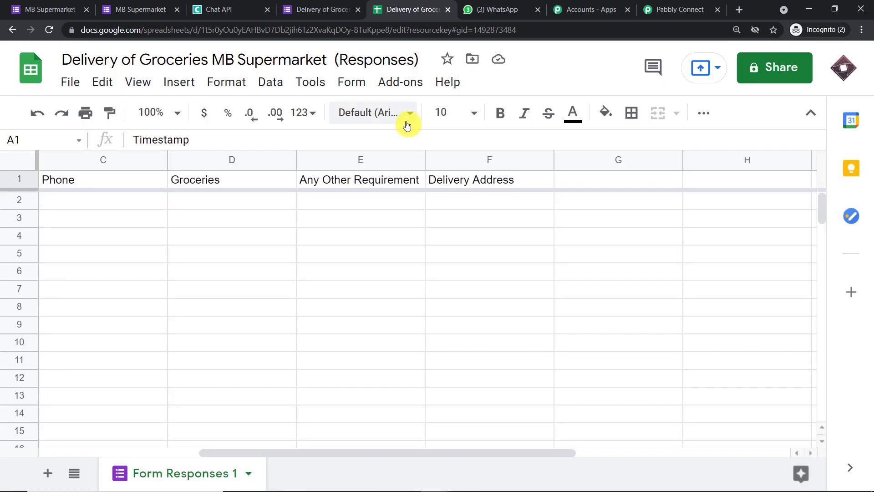
# Run the Pabbly Connect Webhooks add-on's Send On Event option for the responses sheet.
pyautogui.click(401, 83)
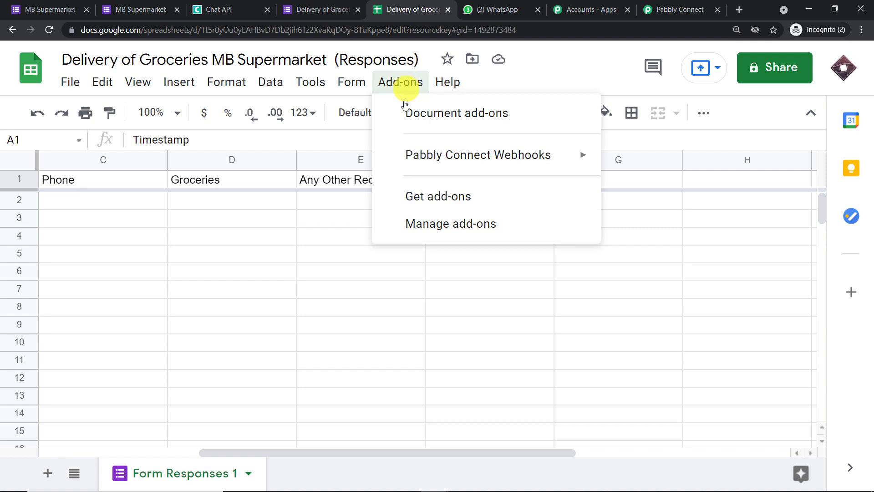
pyautogui.moveTo(419, 163)
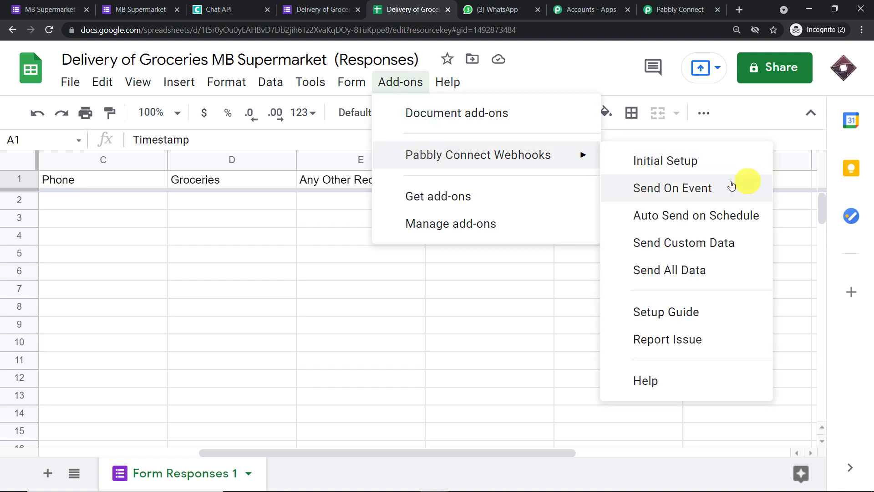
pyautogui.click(718, 188)
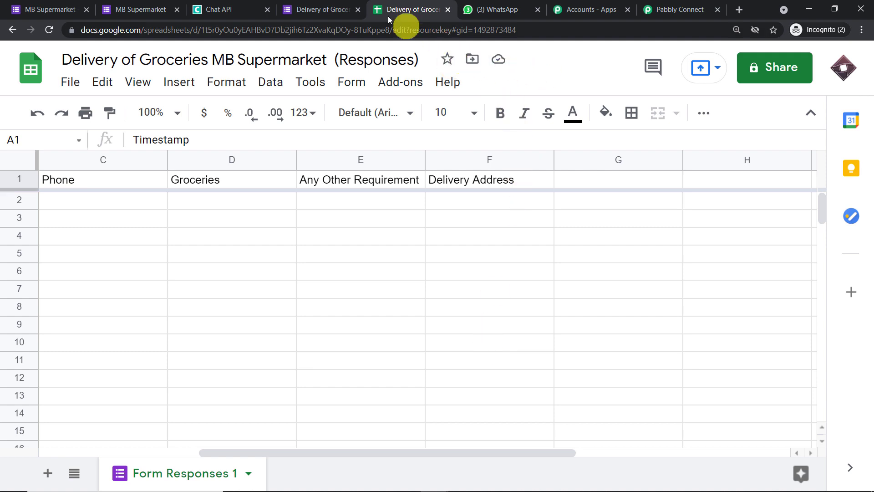
# Open a respondent preview of the grocery delivery form from the Forms editor.
pyautogui.click(332, 6)
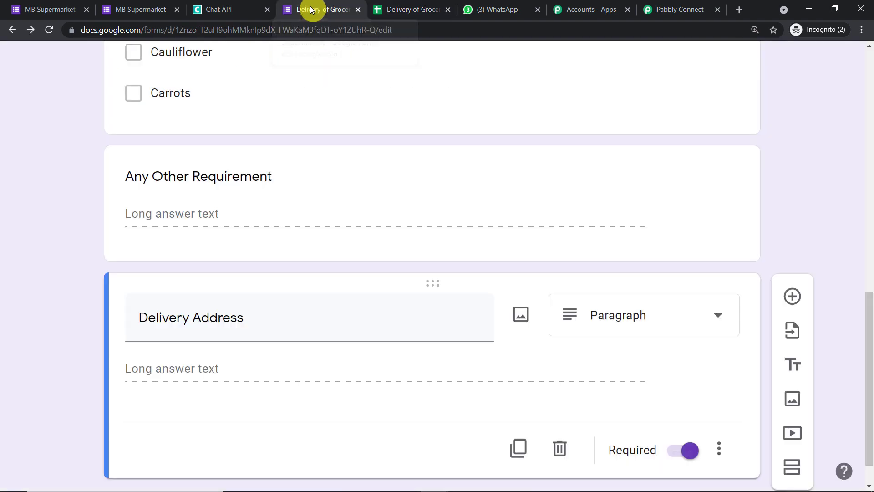
pyautogui.scroll(3, 575, 125)
pyautogui.scroll(10, 575, 128)
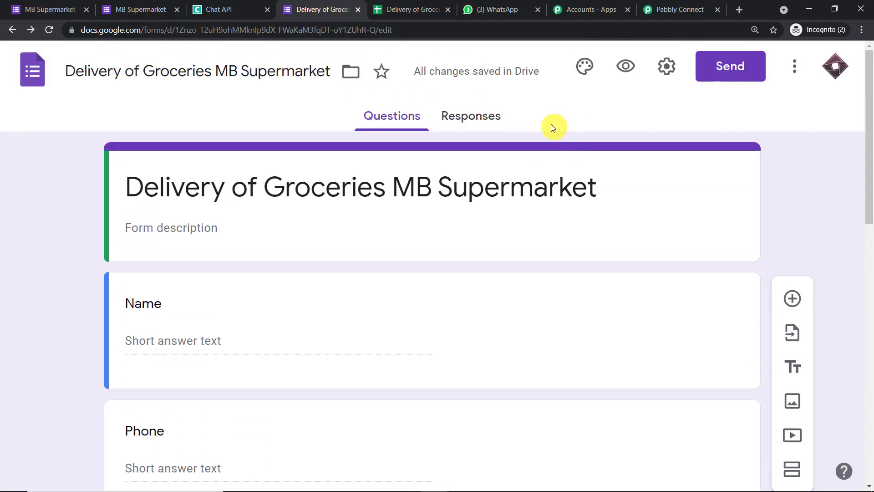
pyautogui.click(624, 67)
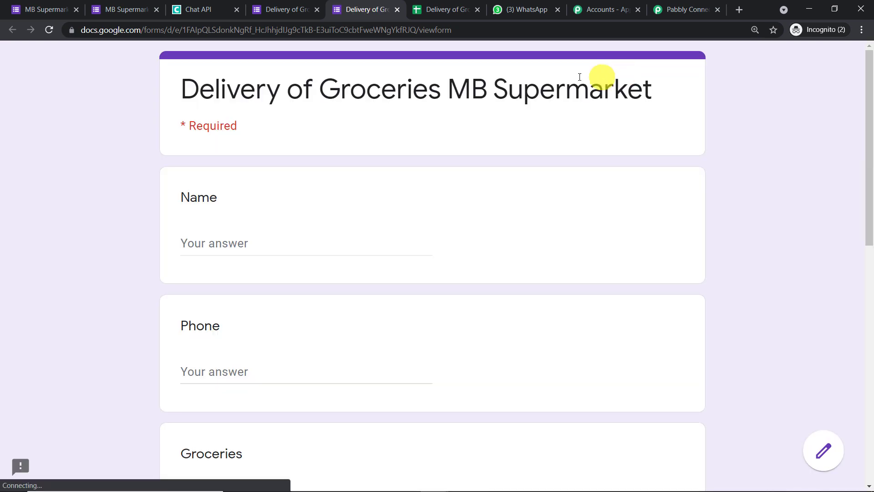
# Enter the name 'Demo' and a test phone number, and tick Bananas.
pyautogui.click(285, 241)
pyautogui.write('D')
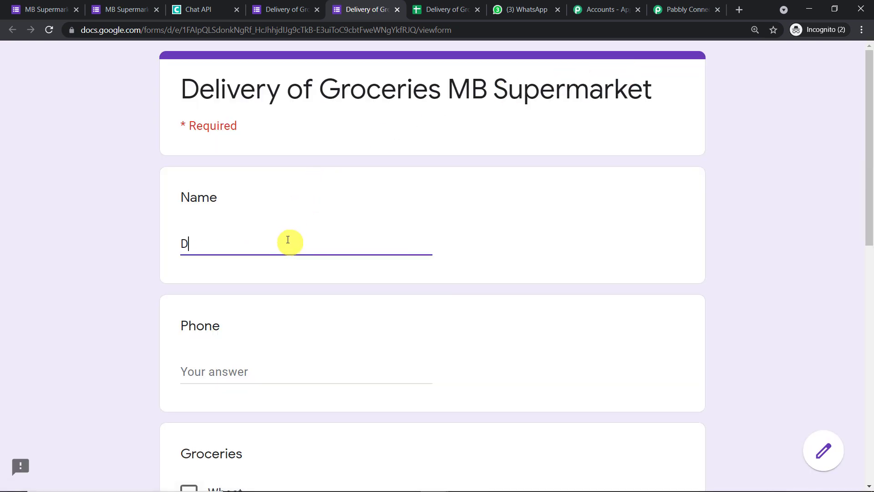
pyautogui.write('emo')
pyautogui.press('Tab')
pyautogui.scroll(-5, 378, 162)
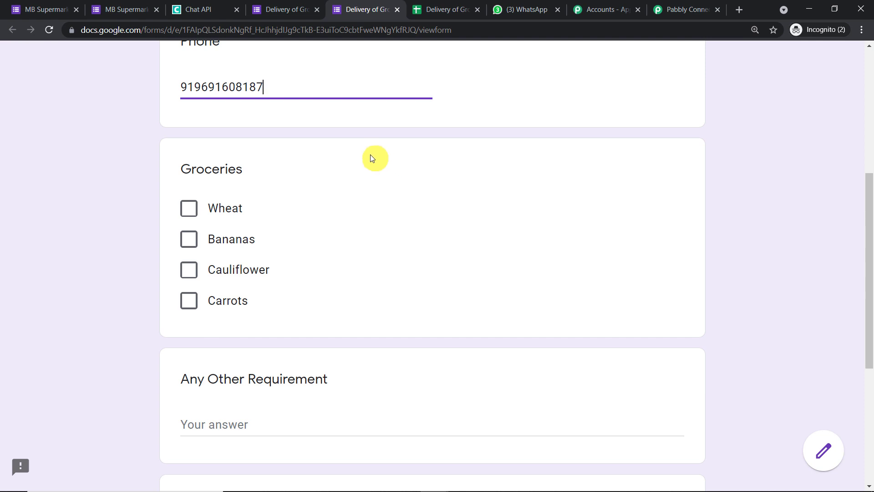
pyautogui.click(190, 240)
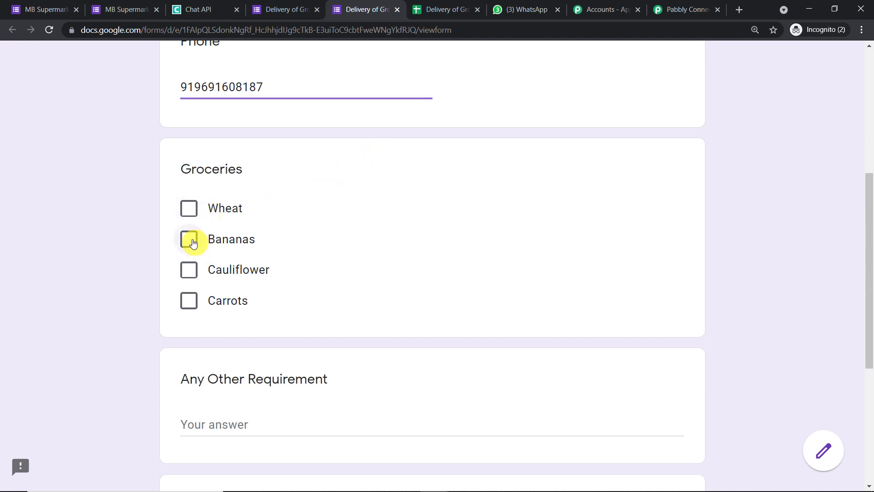
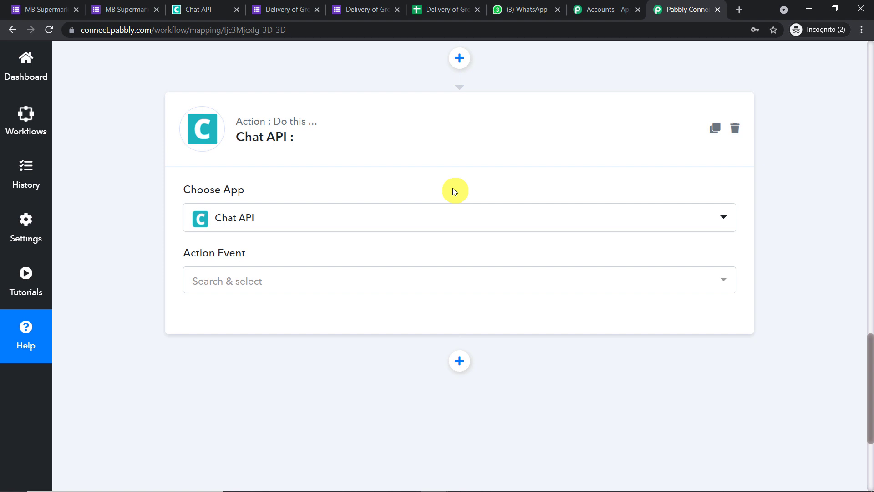
# Scroll down to the Chat API action step's action event options.
pyautogui.scroll(-3, 443, 193)
# Set the Chat API action event to Send Message and begin a new connection.
pyautogui.click(428, 171)
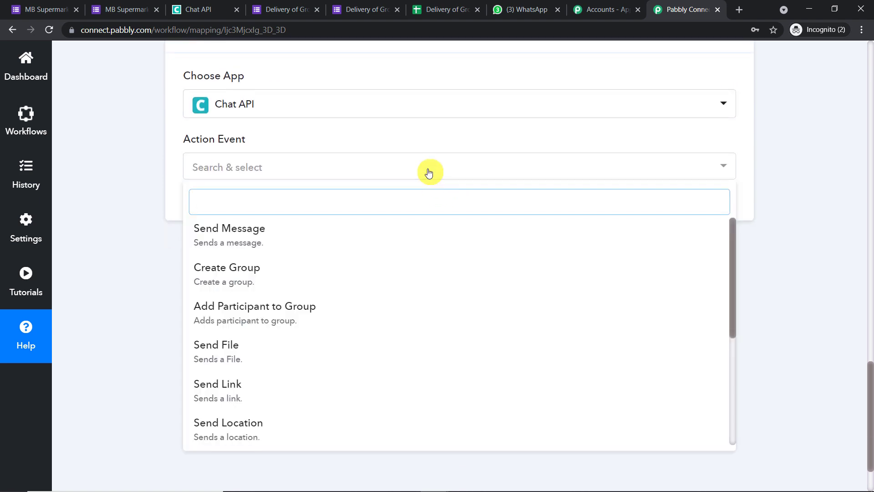
pyautogui.click(332, 235)
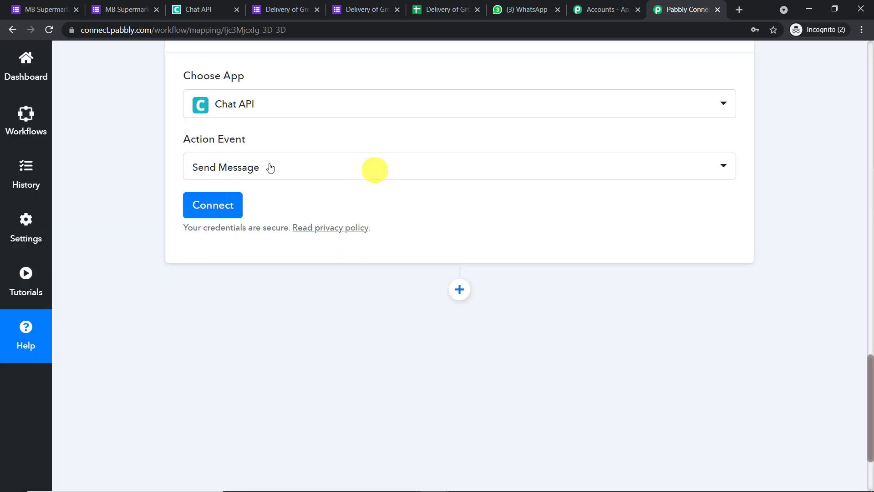
pyautogui.click(211, 204)
pyautogui.scroll(-2, 488, 150)
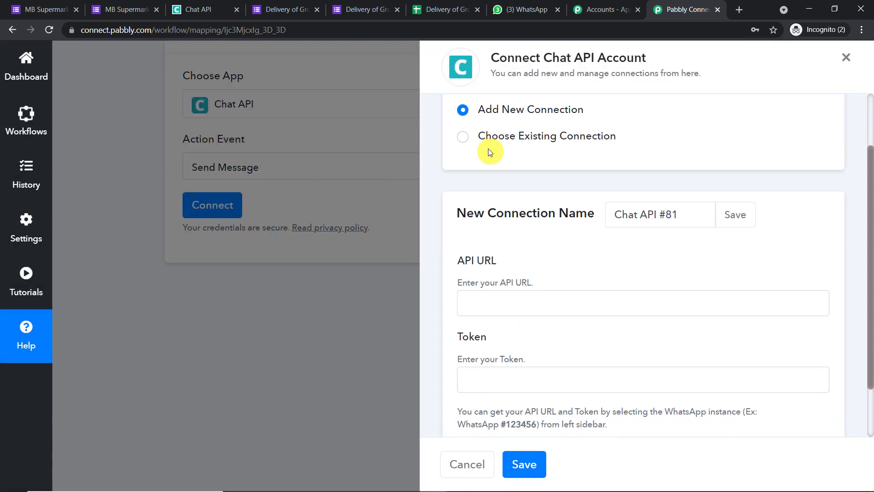
pyautogui.scroll(-2, 488, 150)
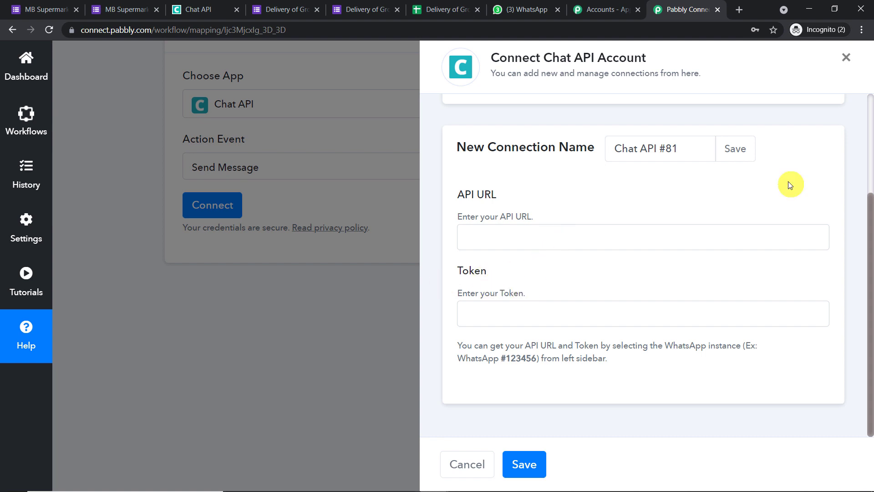
# Copy the instance's API URL from the Chat API tab into the API URL field.
pyautogui.click(219, 7)
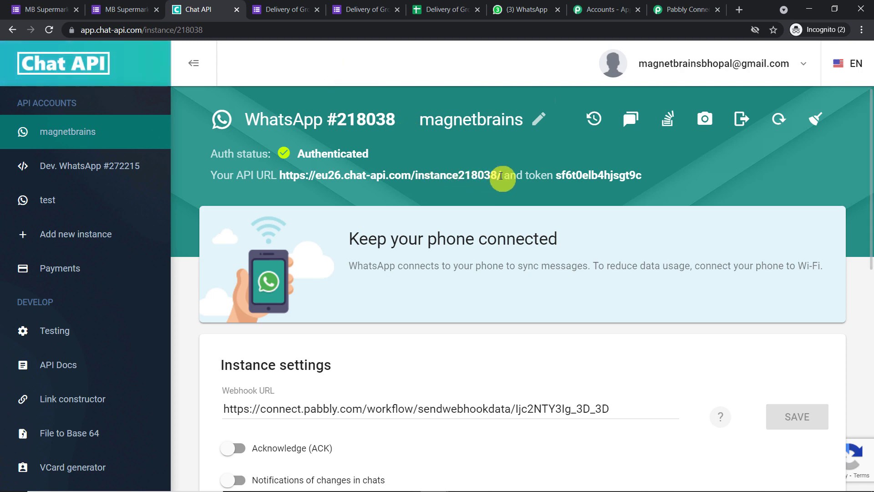
pyautogui.moveTo(501, 175); pyautogui.dragTo(281, 178)
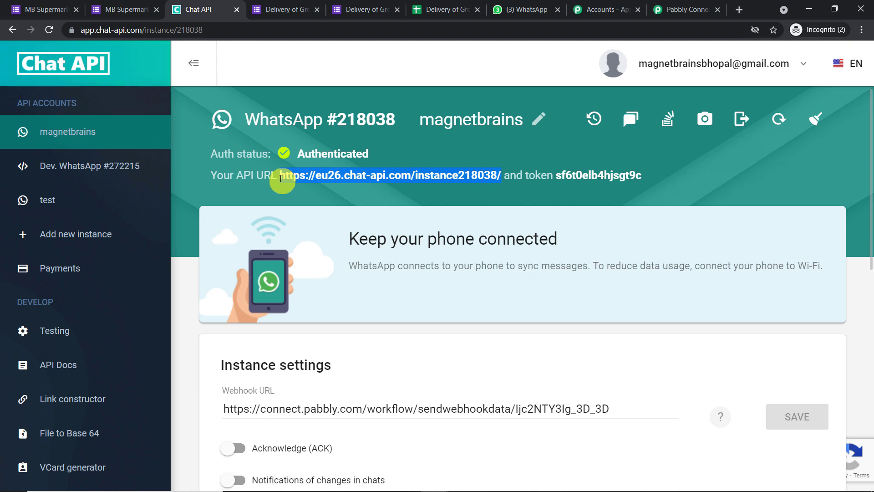
pyautogui.rightClick(280, 178)
pyautogui.click(301, 184)
pyautogui.click(678, 9)
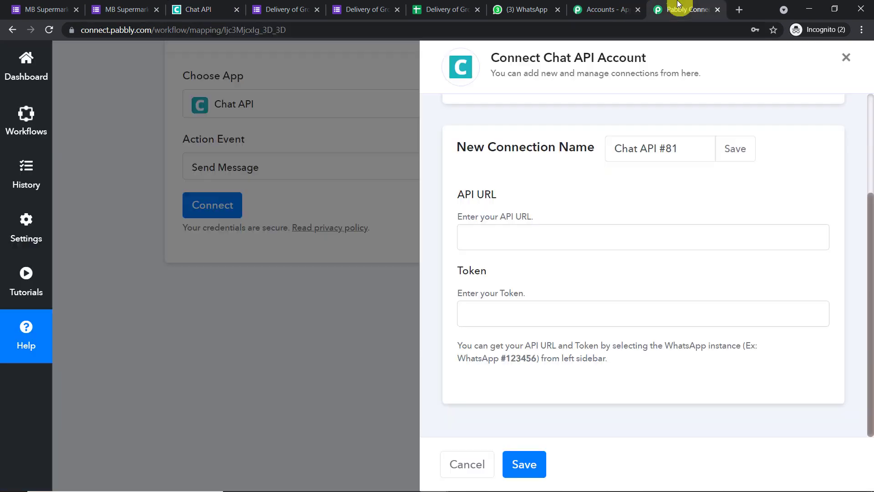
pyautogui.click(498, 236)
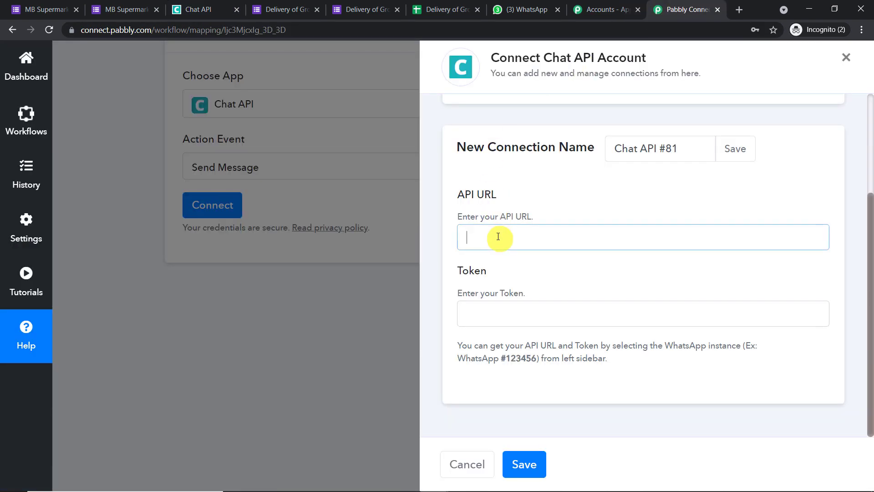
pyautogui.hotkey('ctrl', 'v')
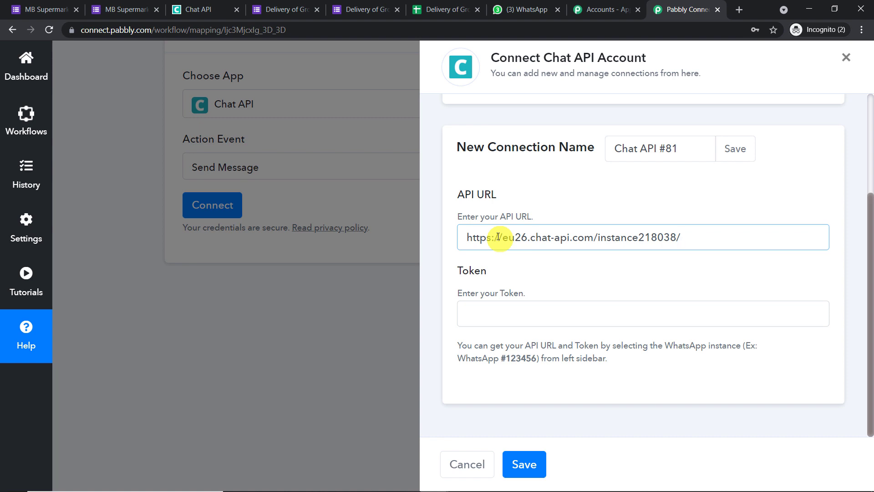
# Copy the instance token into the Token field and save the connection.
pyautogui.click(214, 10)
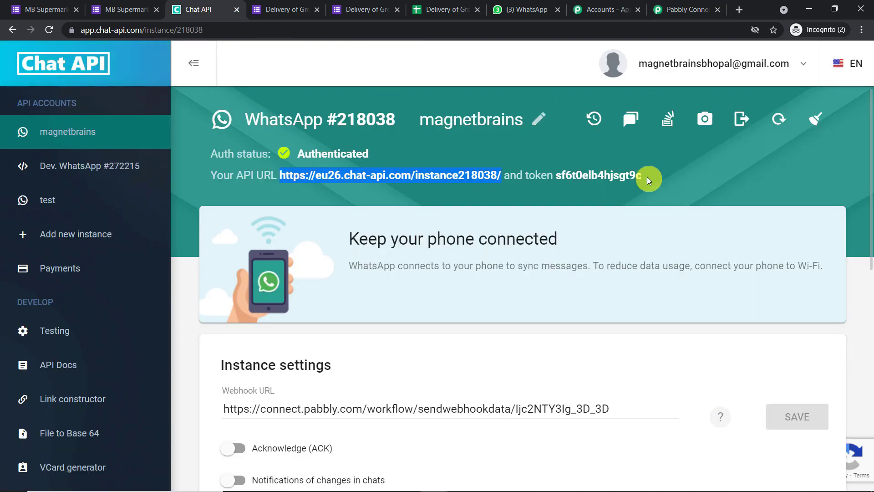
pyautogui.moveTo(630, 177); pyautogui.dragTo(553, 178)
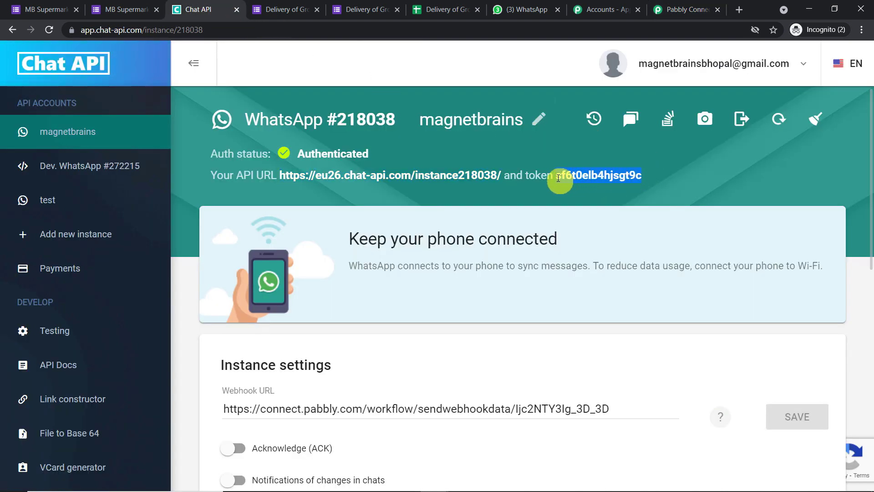
pyautogui.rightClick(560, 181)
pyautogui.click(572, 187)
pyautogui.click(687, 10)
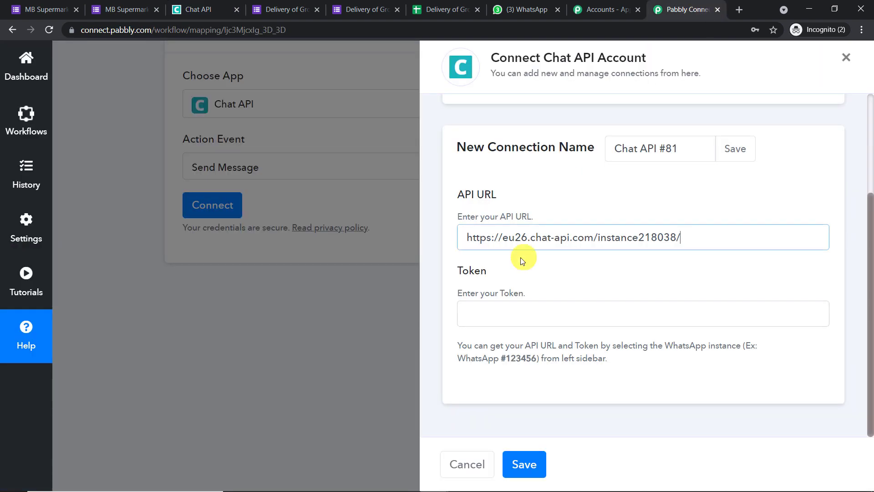
pyautogui.click(510, 308)
pyautogui.hotkey('ctrl', 'v')
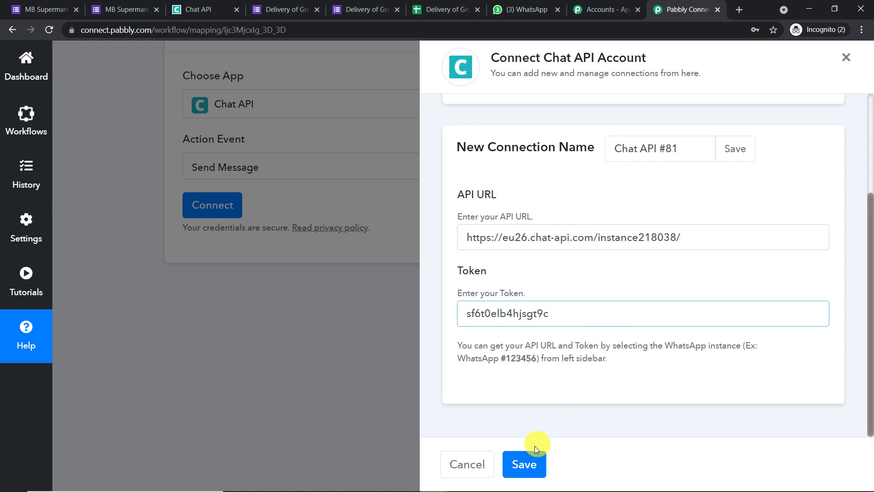
pyautogui.click(535, 462)
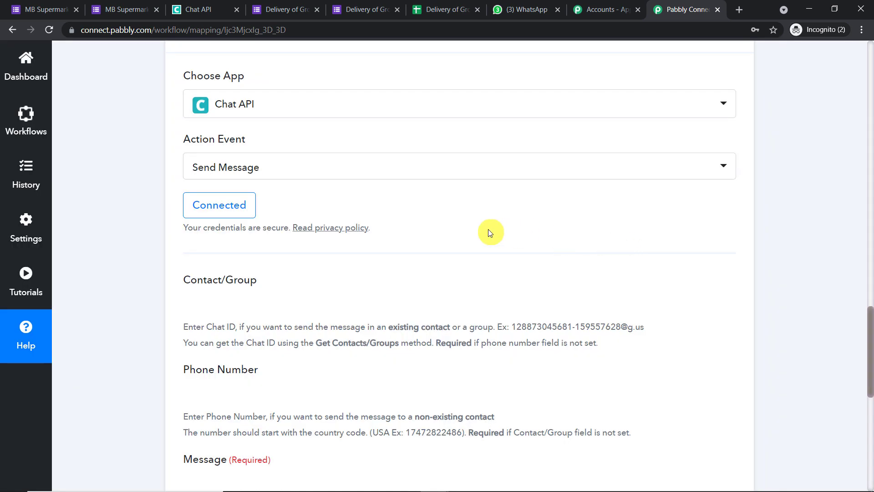
# Map the form's '1. Phone' answer into the Send Message Phone Number field.
pyautogui.scroll(-3, 488, 209)
pyautogui.scroll(-3, 511, 192)
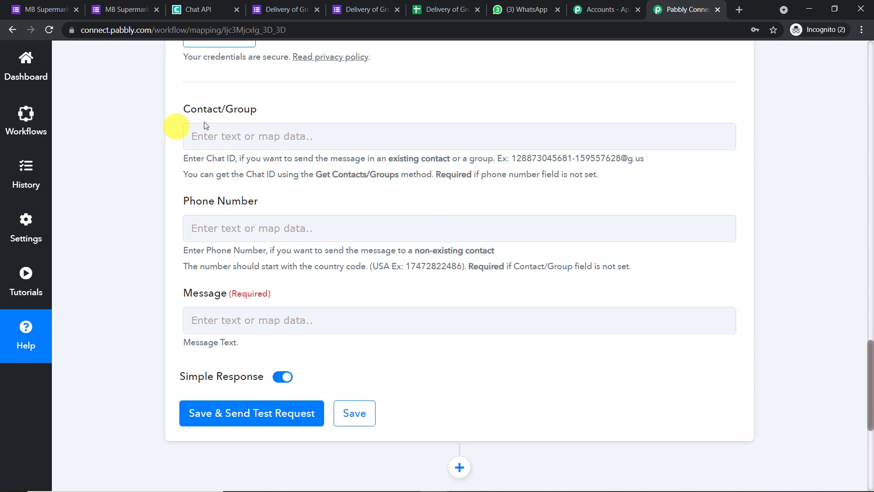
pyautogui.scroll(-2, 266, 142)
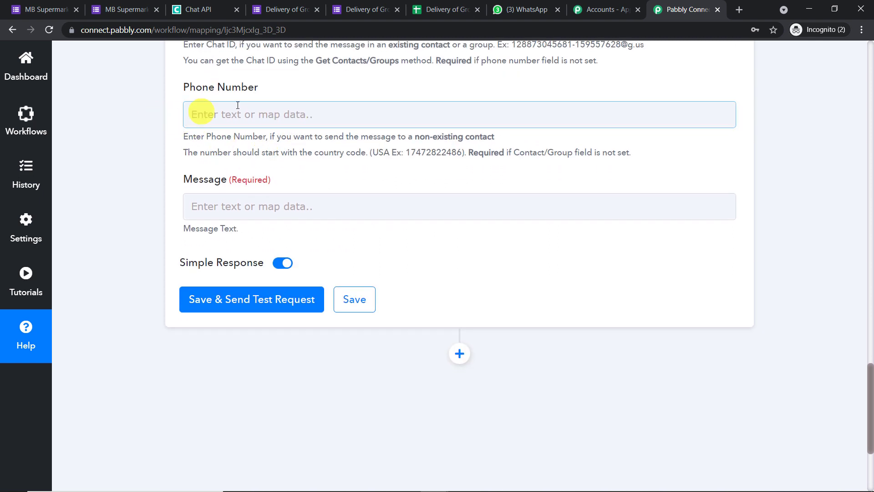
pyautogui.click(260, 111)
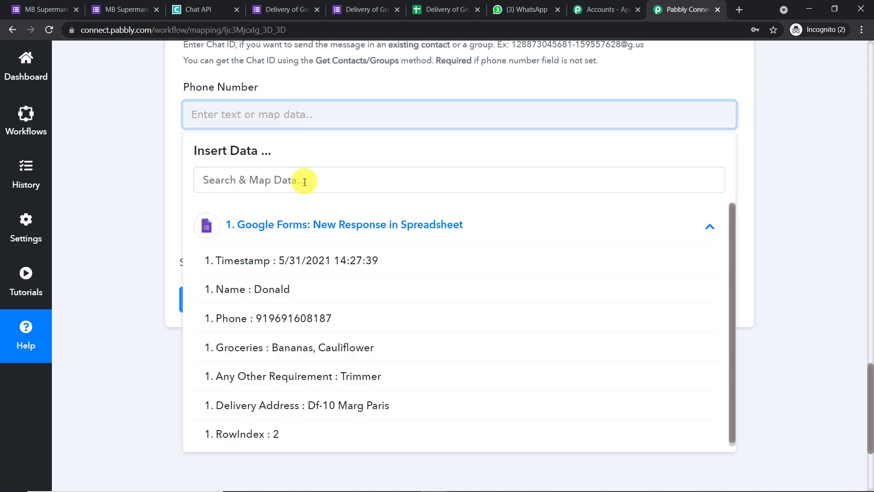
pyautogui.click(324, 321)
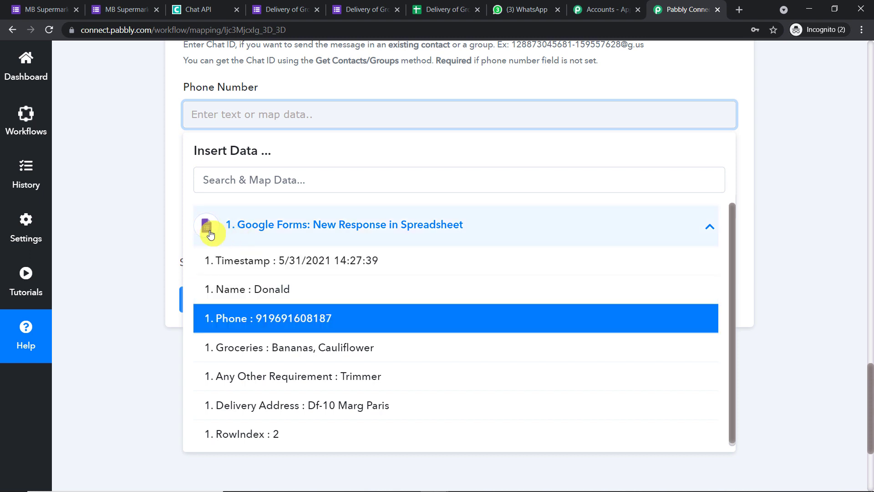
pyautogui.click(251, 324)
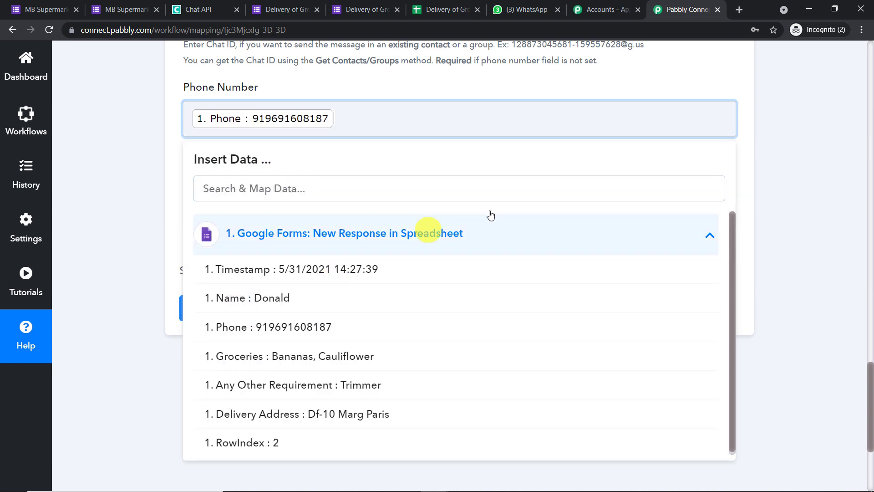
pyautogui.click(747, 127)
pyautogui.click(306, 217)
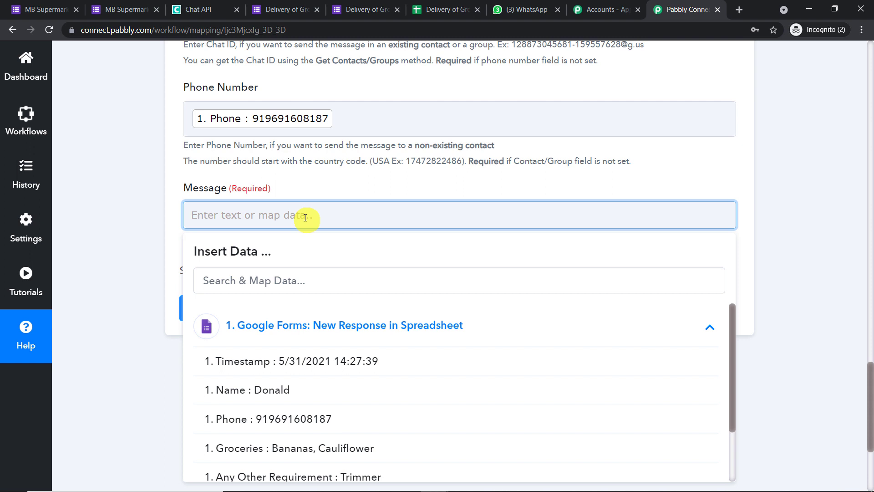
# Start the message with 'Hello', the mapped Name, and ', thanks for filling out the form'.
pyautogui.write('Hello')
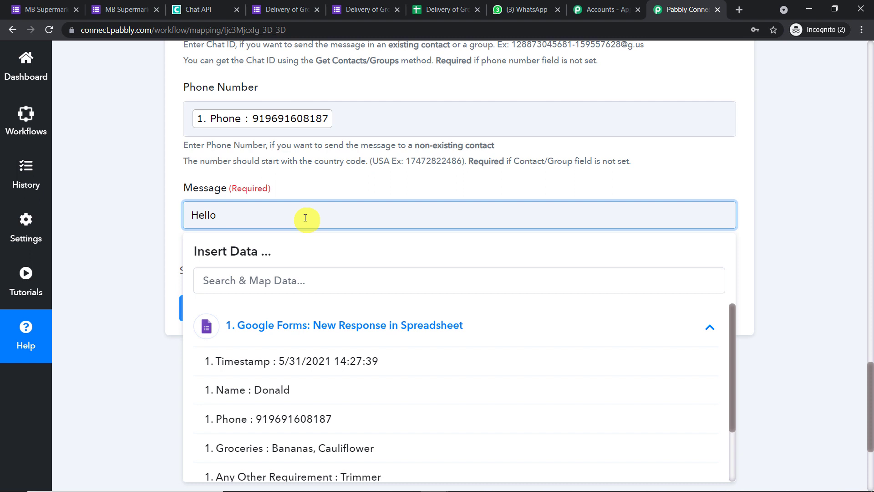
pyautogui.click(285, 391)
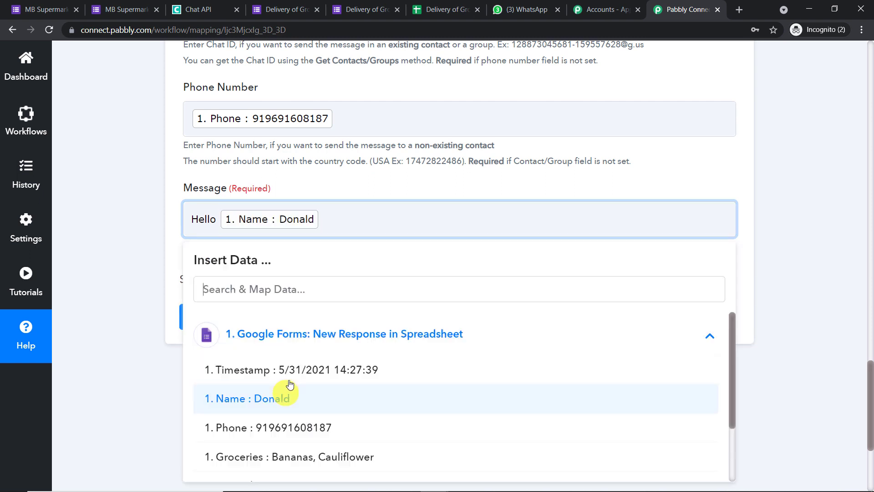
pyautogui.write(',')
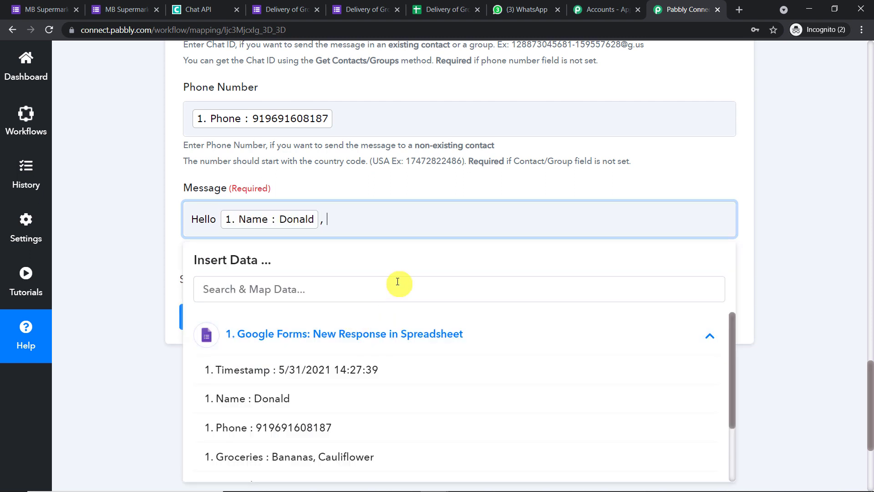
pyautogui.write(' thanks for filling out the forms')
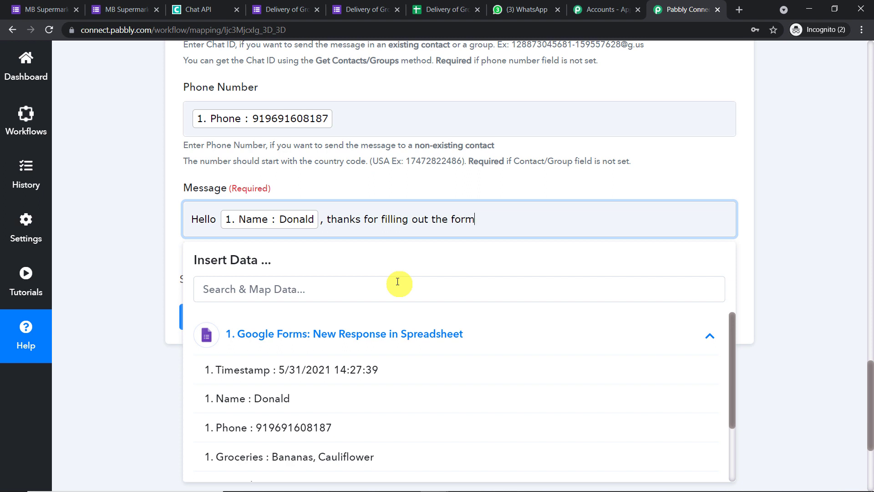
pyautogui.press('BackSpace')
# Continue the message with '. This are the materials you ordered from our super store'.
pyautogui.write('. This is ')
pyautogui.write('the ')
pyautogui.write('mate')
pyautogui.press('BackSpace')
pyautogui.press('BackSpace')
pyautogui.press('BackSpace')
pyautogui.press('BackSpace')
pyautogui.press('BackSpace')
pyautogui.press('BackSpace')
pyautogui.press('BackSpace')
pyautogui.press('BackSpace')
pyautogui.press('BackSpace')
pyautogui.press('BackSpace')
pyautogui.write('are the me')
pyautogui.press('BackSpace')
pyautogui.write('aterials ')
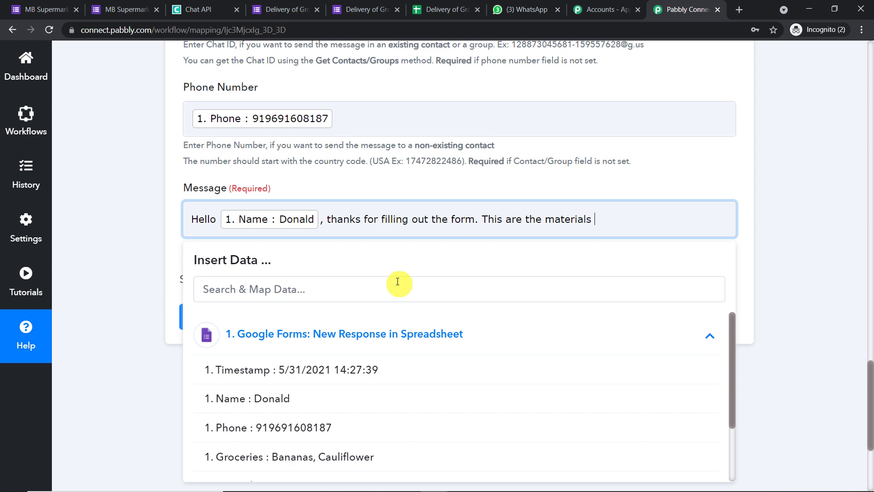
pyautogui.write('you ordered from our s')
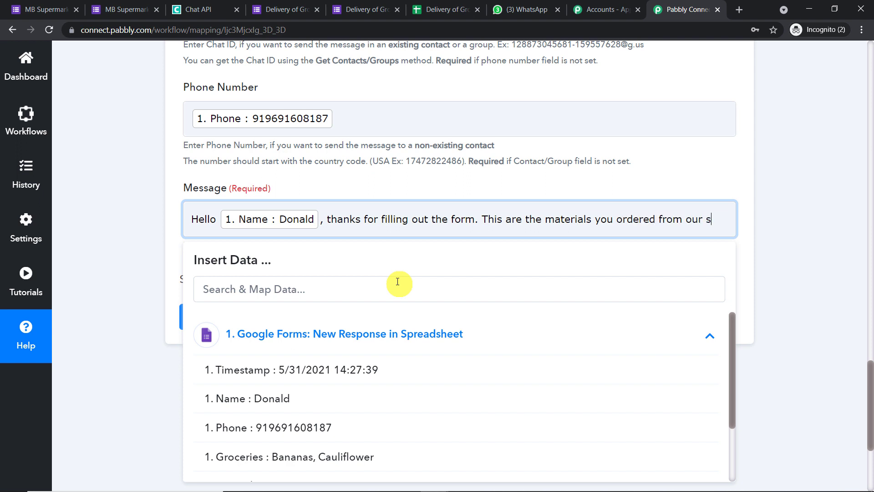
pyautogui.write('uper strore')
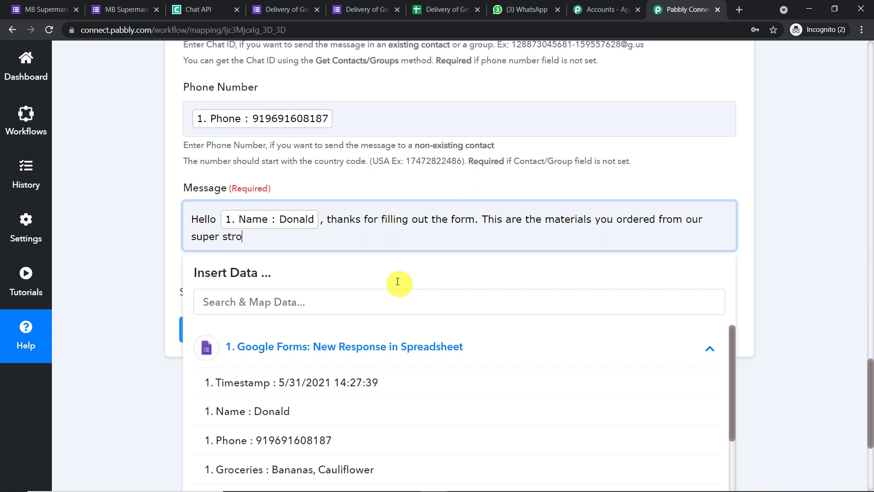
pyautogui.press('BackSpace')
pyautogui.press('BackSpace')
pyautogui.press('BackSpace')
pyautogui.press('BackSpace')
pyautogui.write('ore')
pyautogui.scroll(-2, 398, 291)
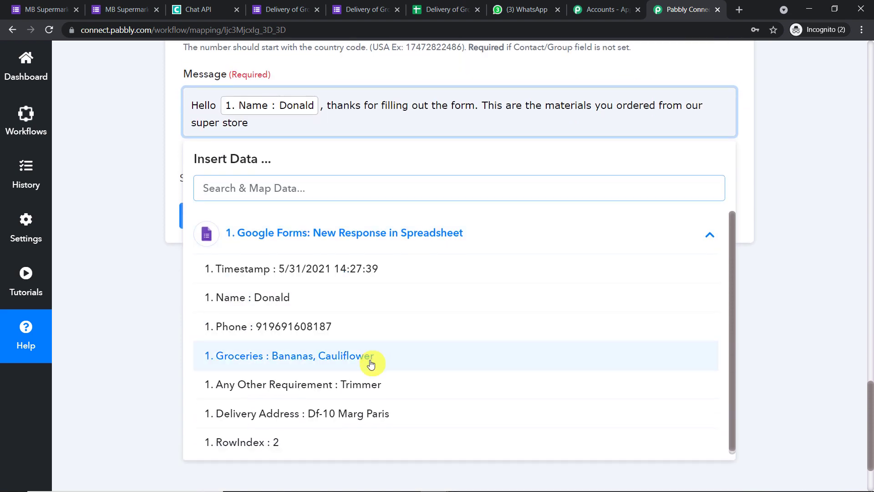
# Insert the Groceries and Any Other Requirement answers into the message, joined by 'and'.
pyautogui.click(371, 360)
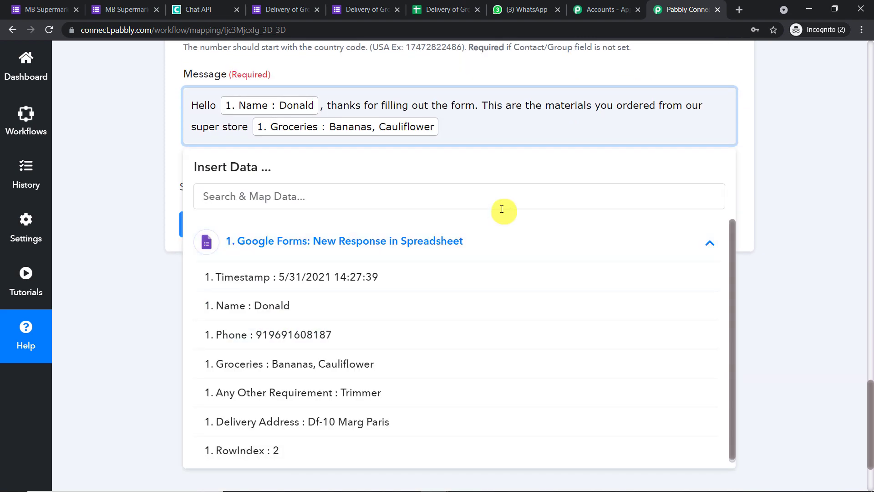
pyautogui.write(',')
pyautogui.click(385, 395)
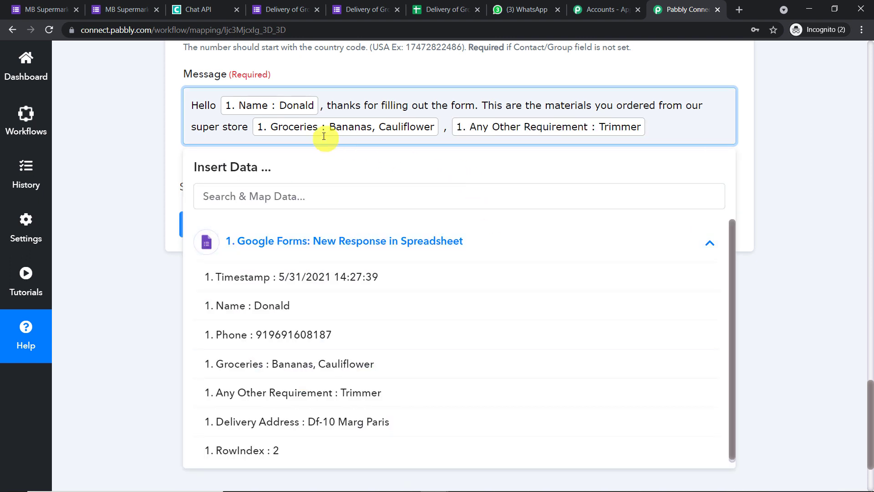
pyautogui.click(447, 127)
pyautogui.press('BackSpace')
pyautogui.write('and')
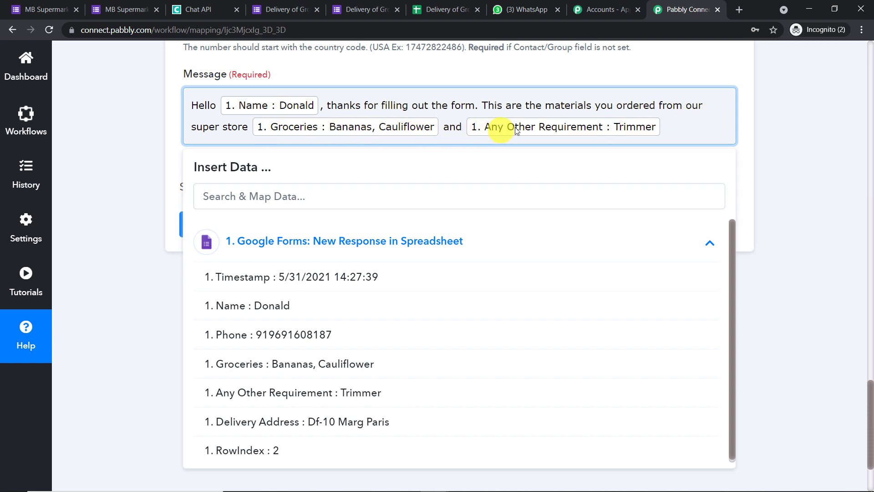
# Append 'They will be delivered at your address' followed by the Delivery Address answer.
pyautogui.click(663, 127)
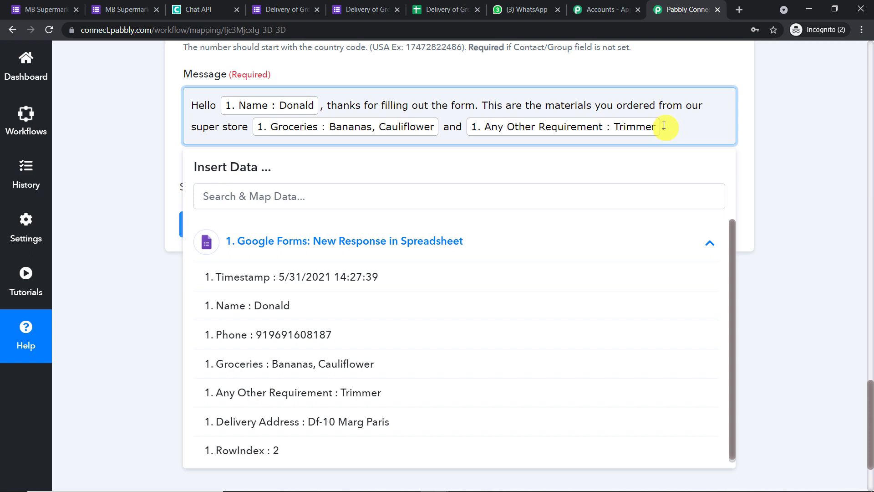
pyautogui.write('These st')
pyautogui.press('BackSpace')
pyautogui.press('BackSpace')
pyautogui.write('y will be deliver')
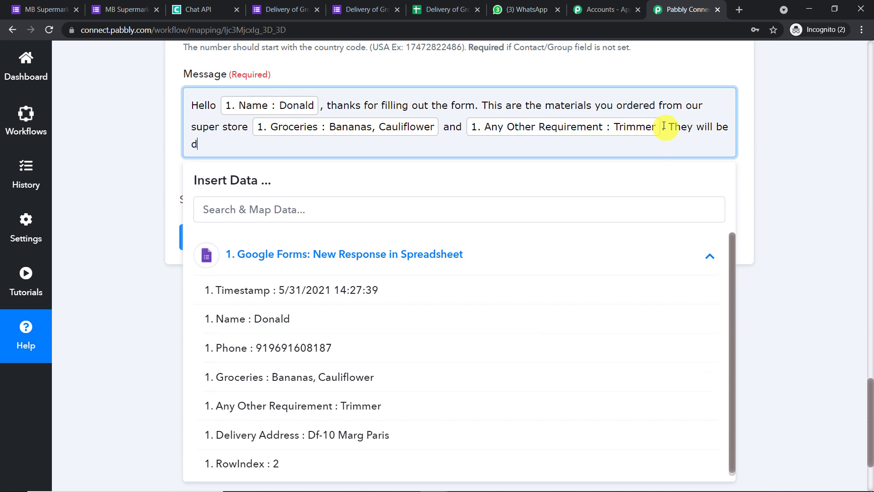
pyautogui.write('ed at your address')
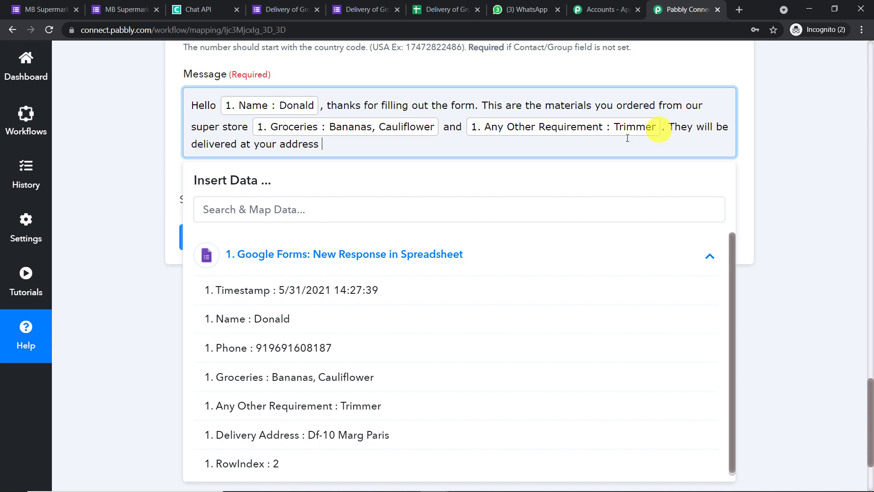
pyautogui.click(460, 207)
pyautogui.scroll(-1, 455, 252)
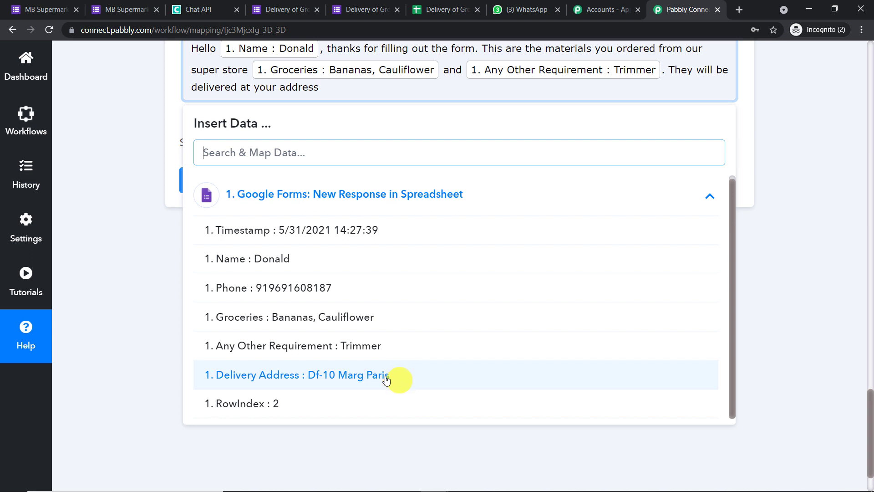
pyautogui.click(346, 375)
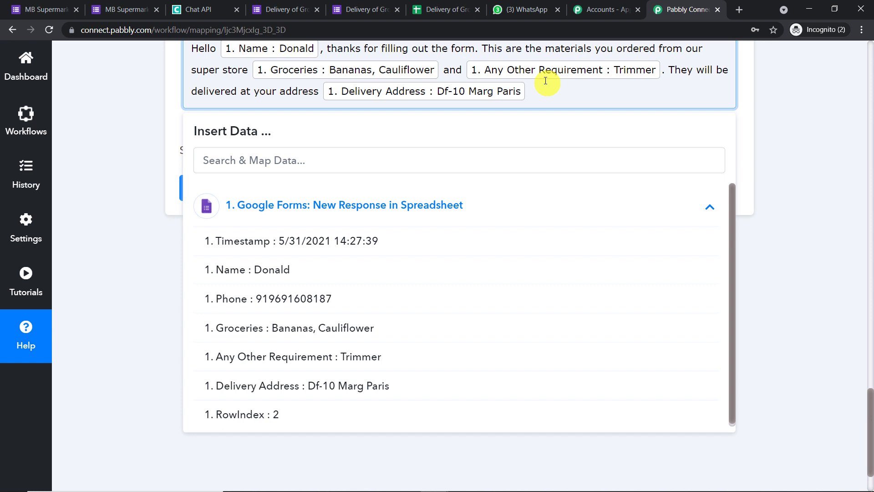
# Change 'This' to 'These' near the start of the message.
pyautogui.scroll(3, 633, 117)
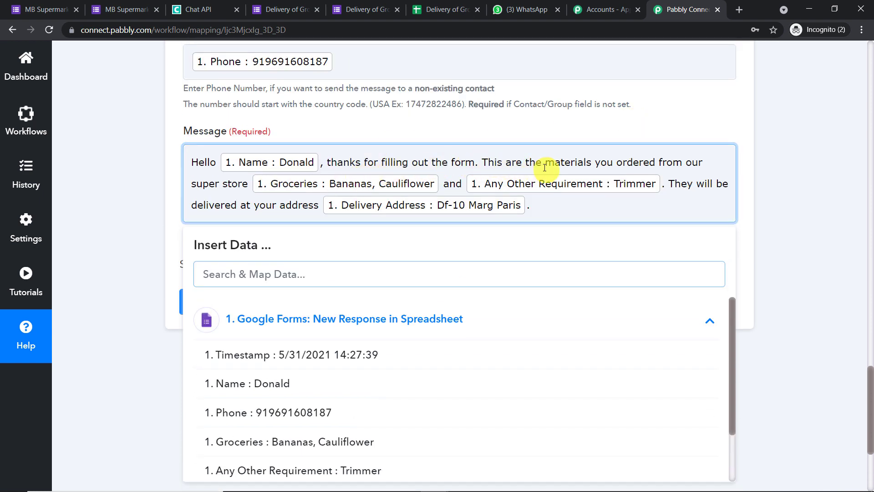
pyautogui.click(504, 163)
pyautogui.press('BackSpace')
pyautogui.press('BackSpace')
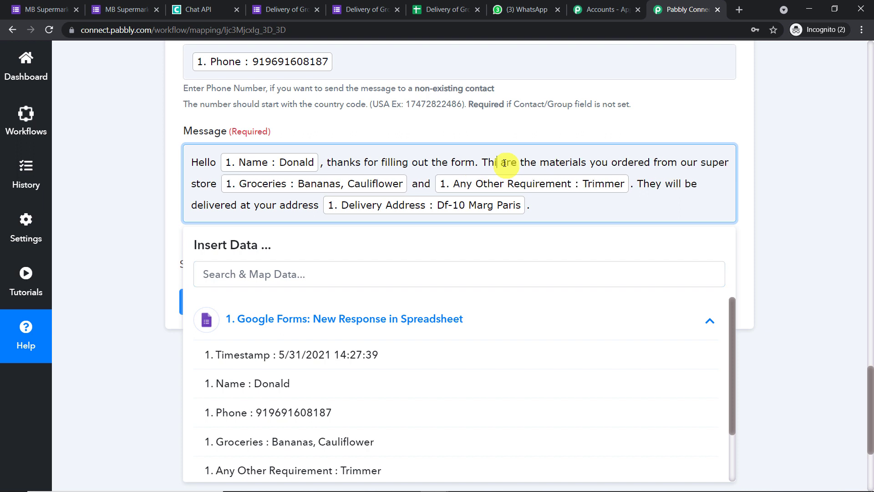
pyautogui.write('ese')
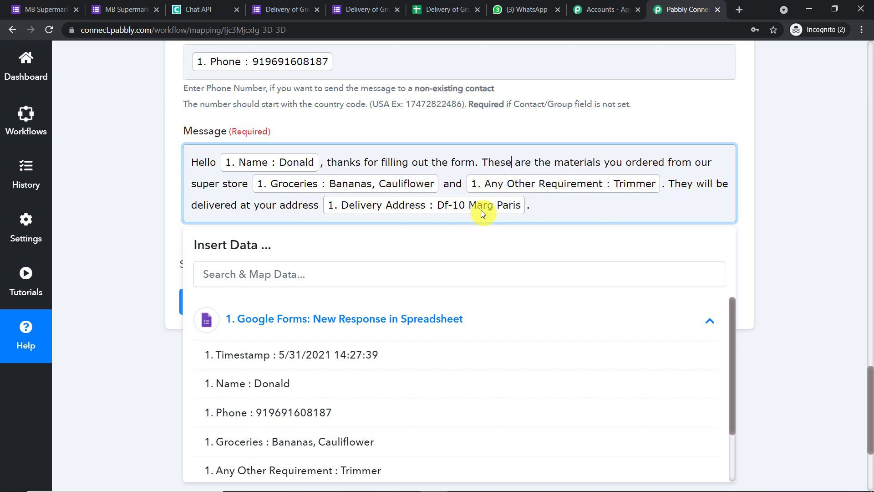
pyautogui.click(788, 175)
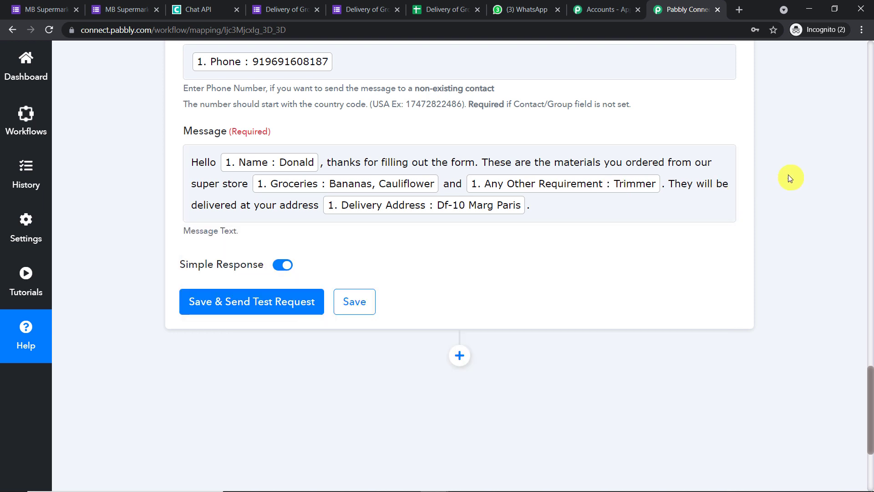
# Send a test message, confirm it arrived in WhatsApp Web, and collapse the Google Forms trigger.
pyautogui.click(256, 306)
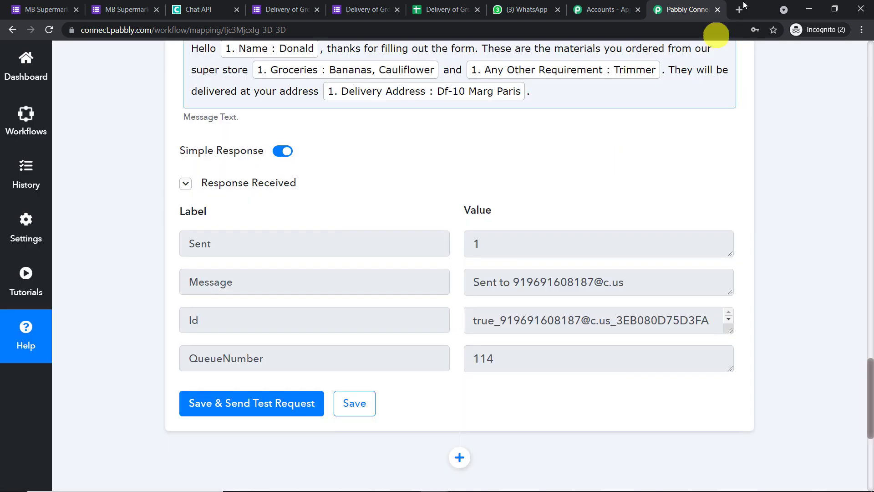
pyautogui.click(528, 8)
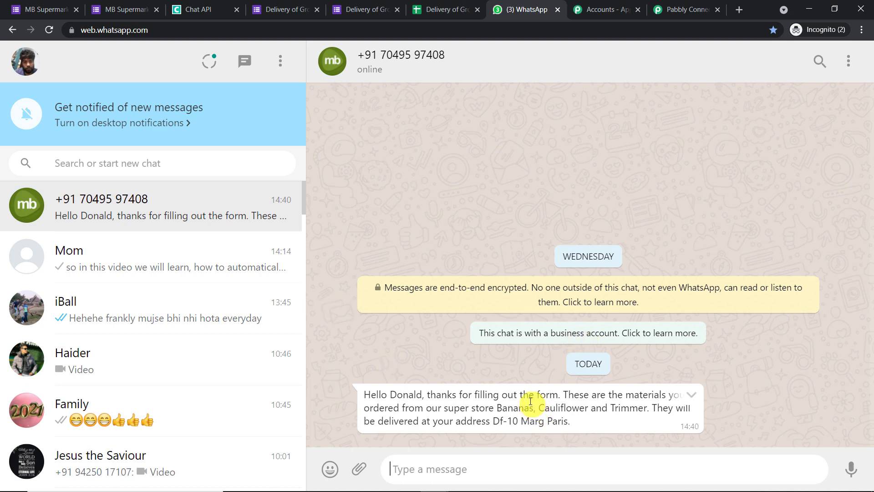
pyautogui.click(664, 5)
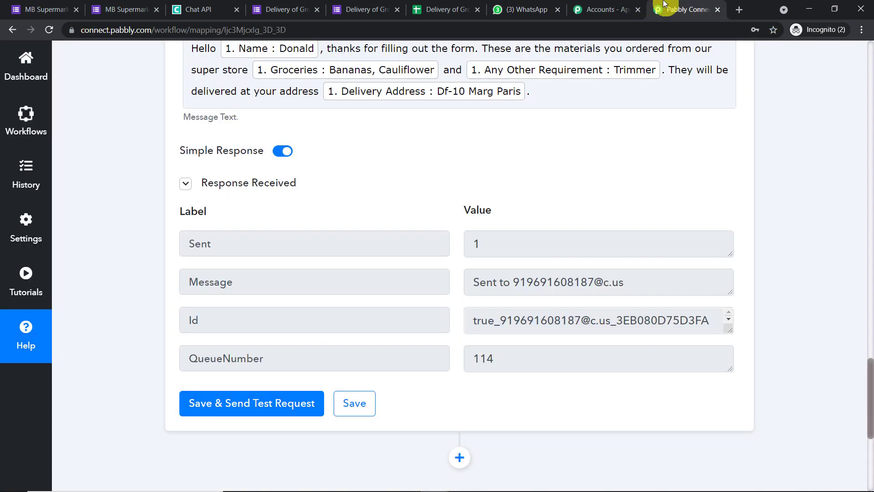
pyautogui.scroll(15, 869, 203)
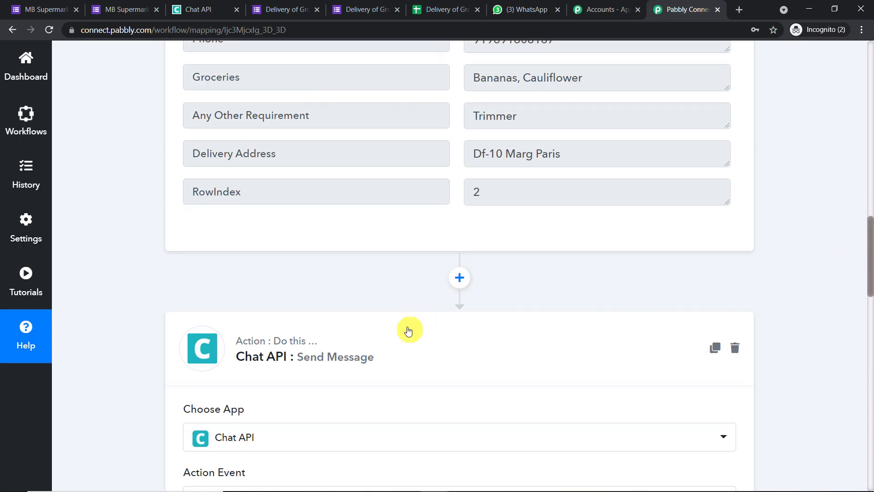
pyautogui.scroll(15, 869, 239)
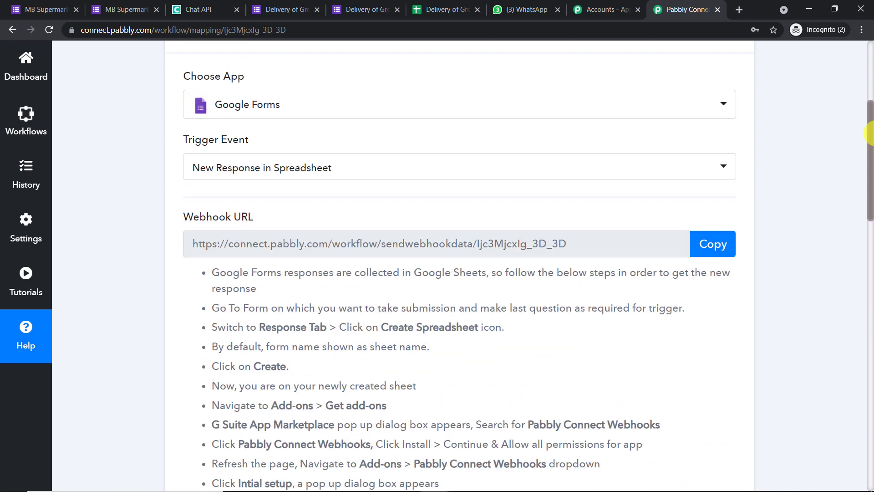
pyautogui.click(523, 103)
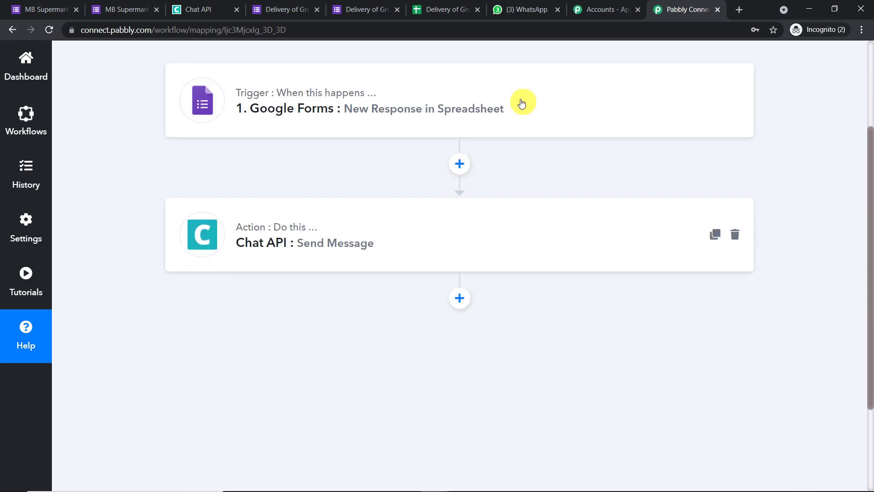